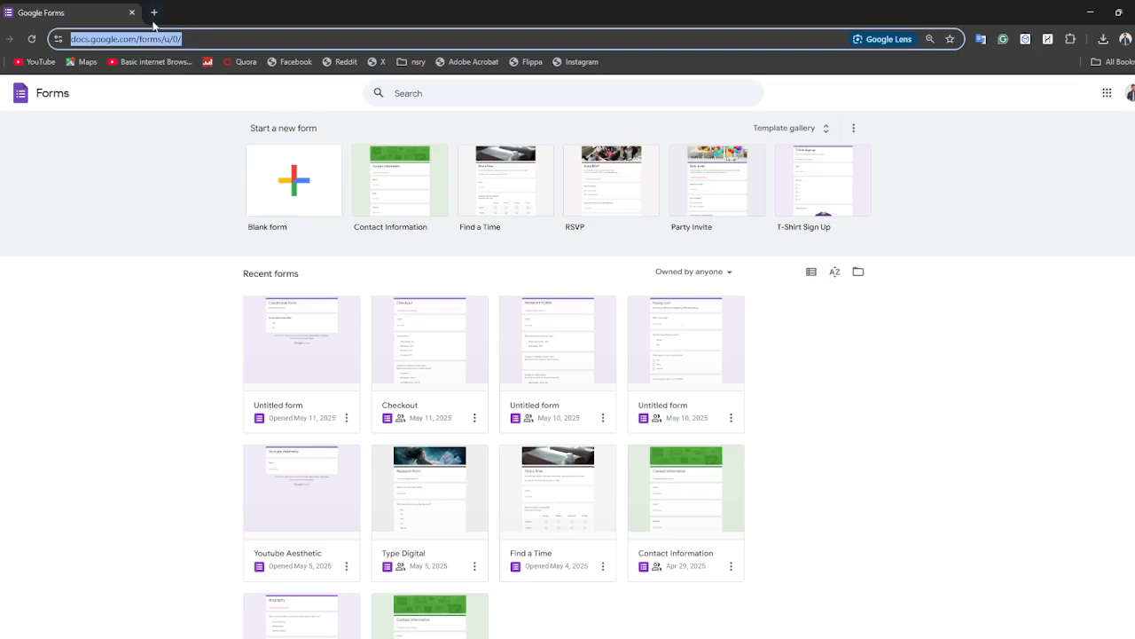
Step: Search the web for "google forms" in a new browser tab and open the Google Forms: Sign-in result
click(153, 13)
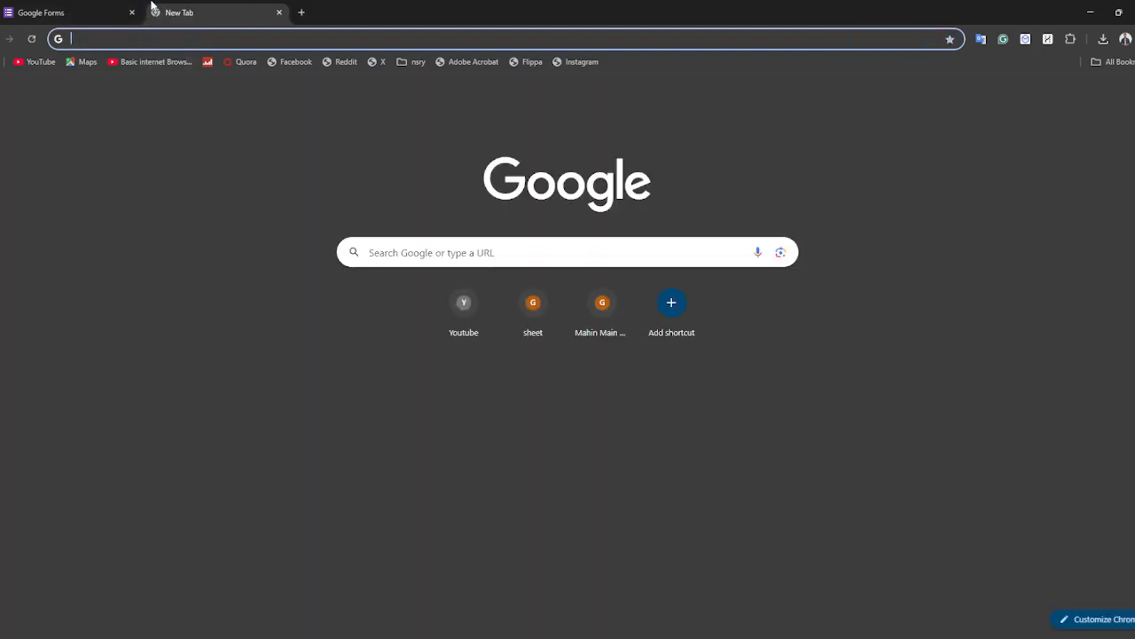
text(g)
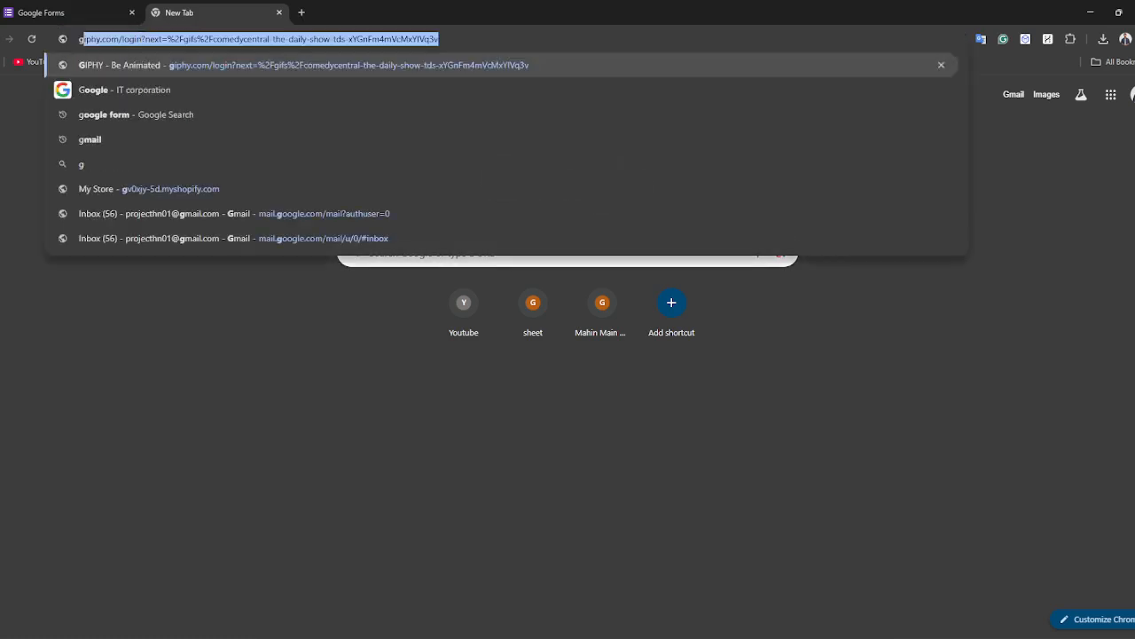
text(oogle forms)
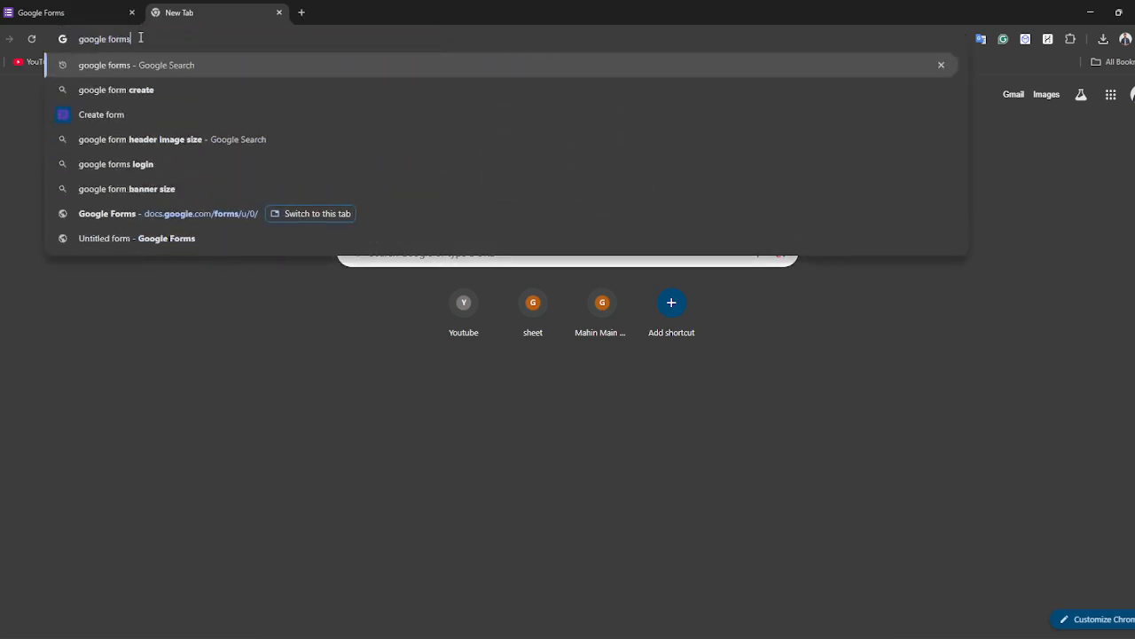
key(Return)
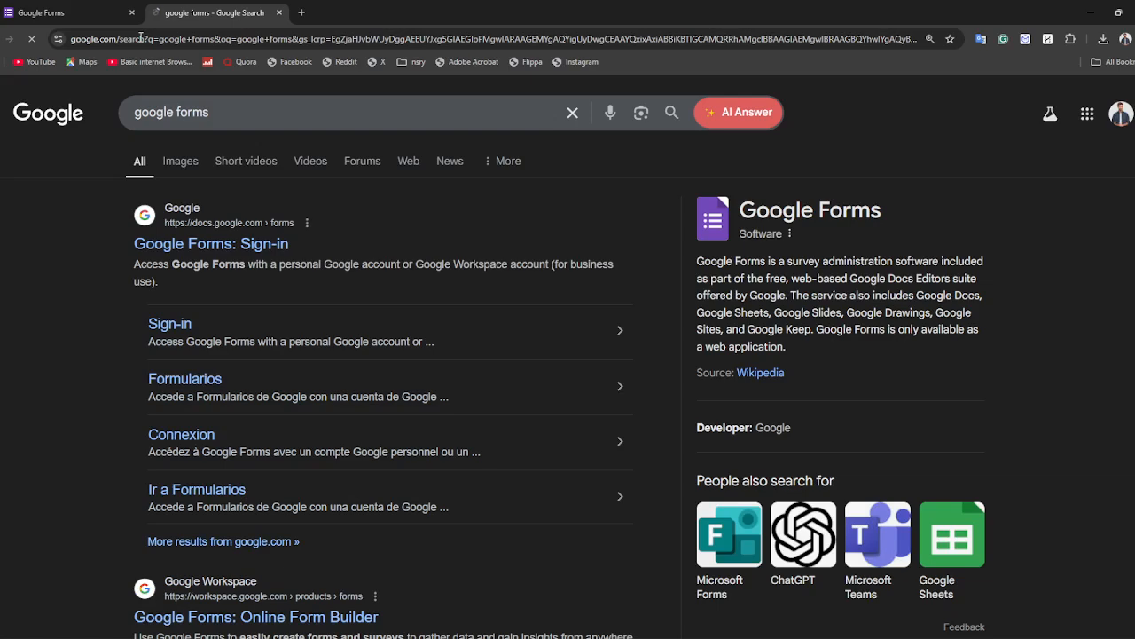
click(202, 246)
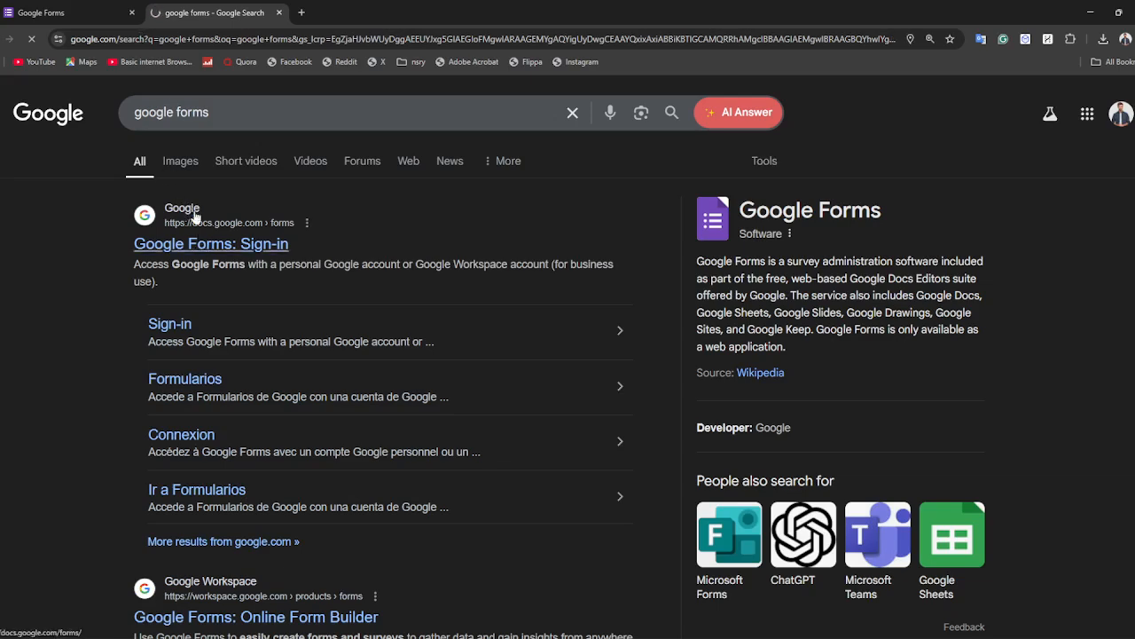
Step: Go back to the original Google Forms tab, browse the template gallery and create a blank form from it
click(102, 10)
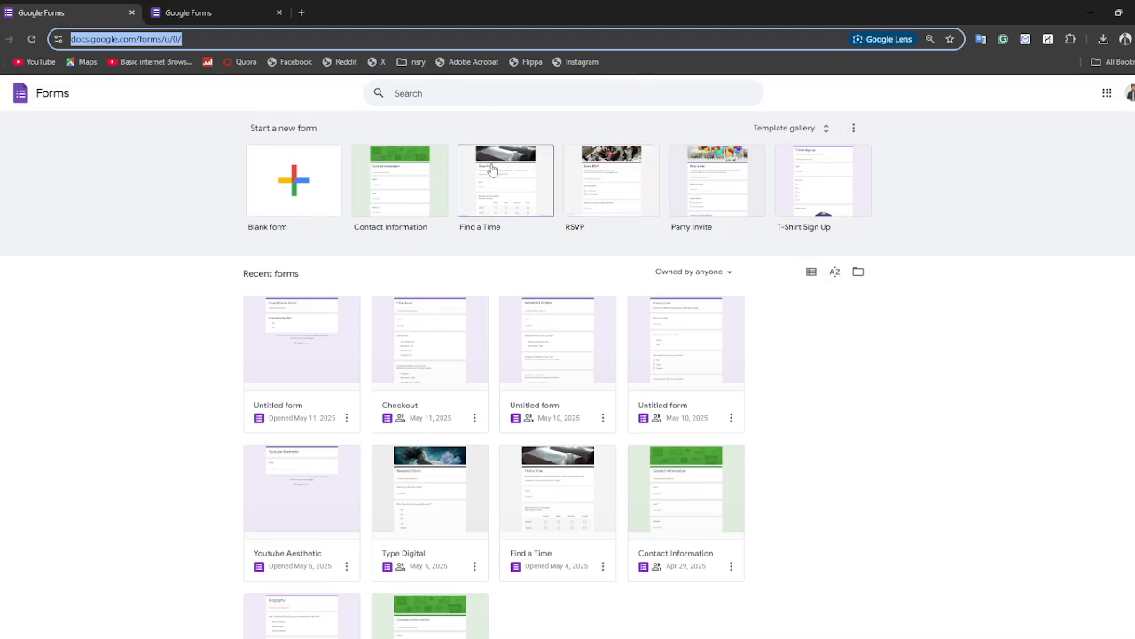
click(801, 128)
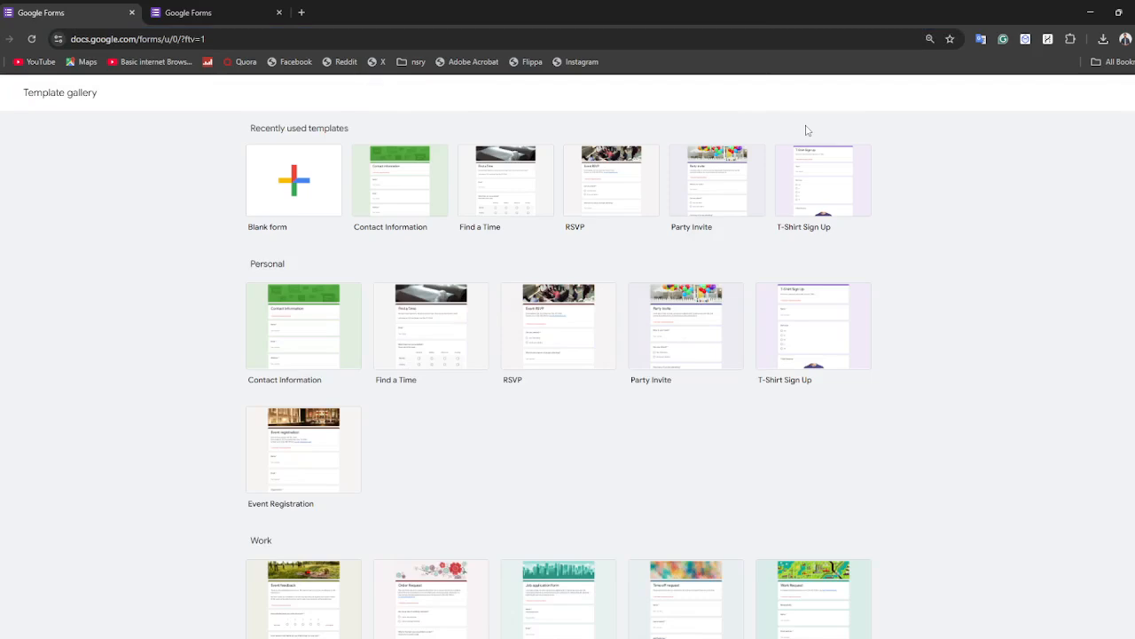
scroll(428, 190, down, 2)
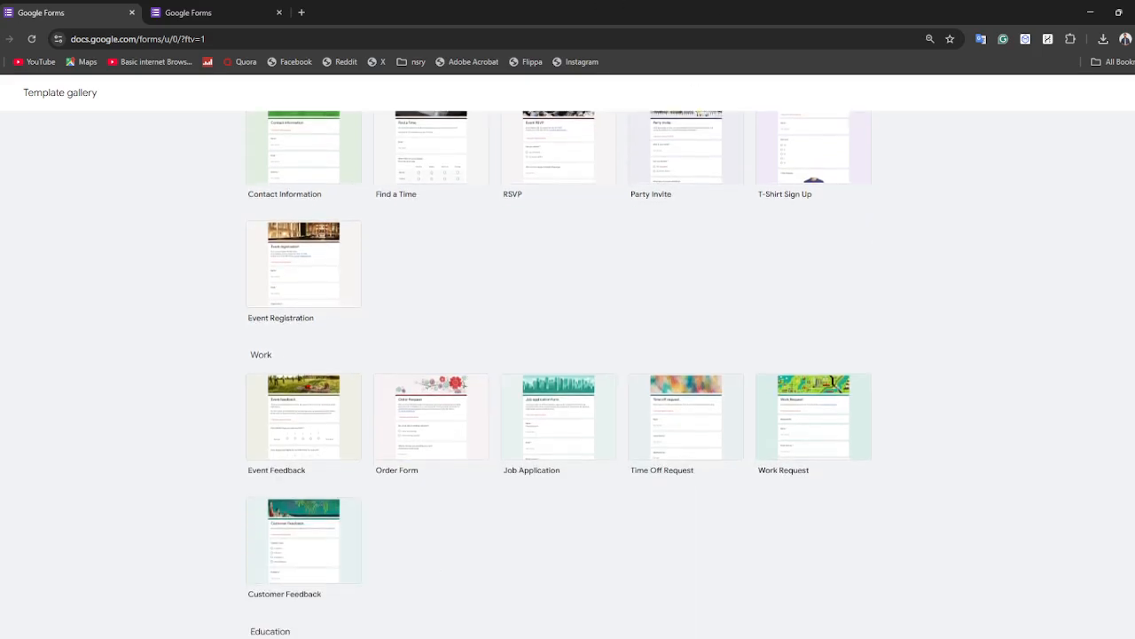
scroll(364, 466, down, 2)
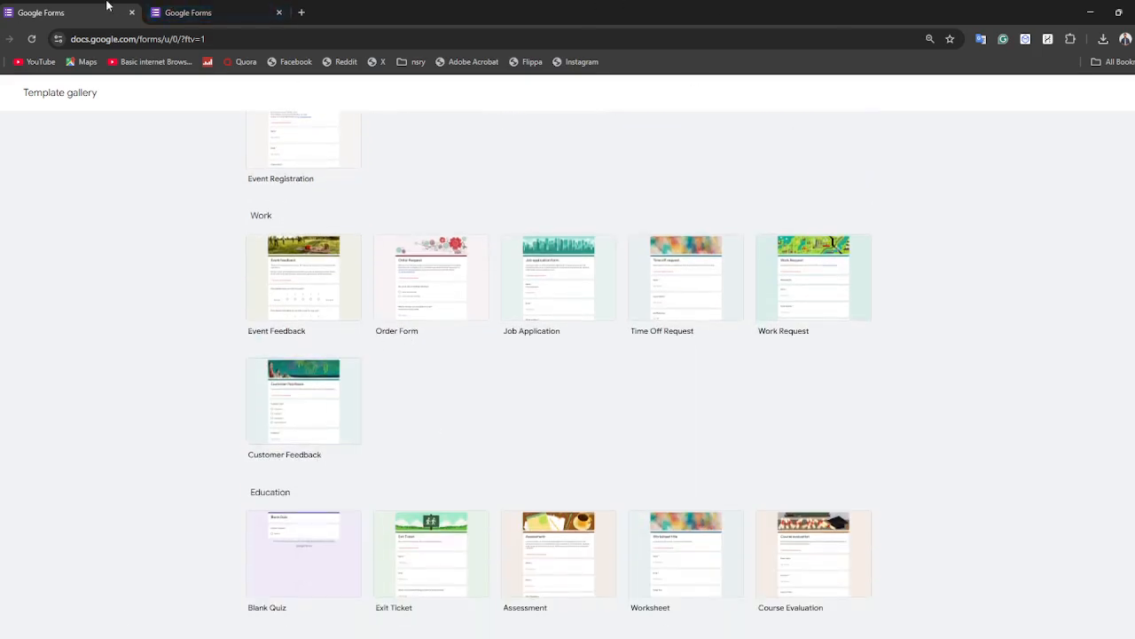
scroll(337, 562, up, 2)
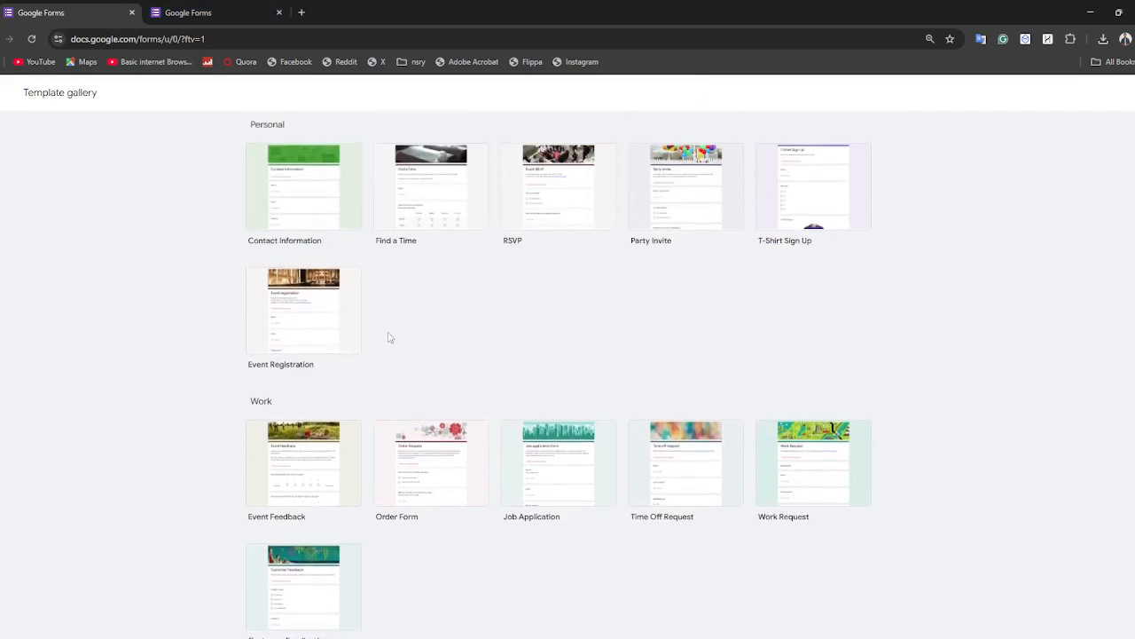
scroll(598, 246, up, 2)
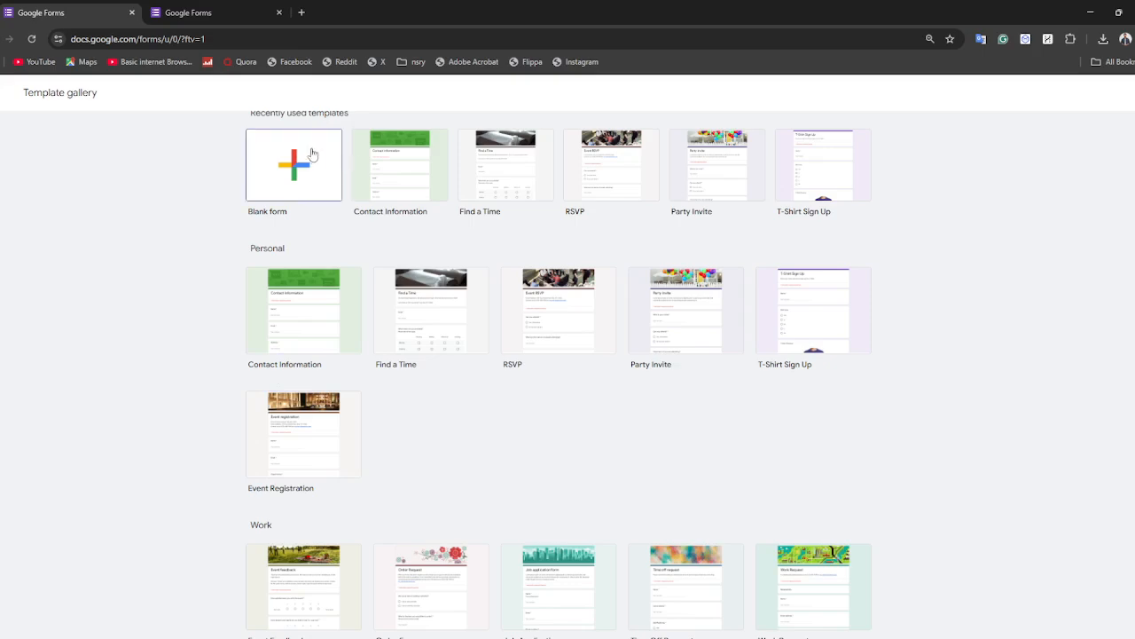
click(294, 173)
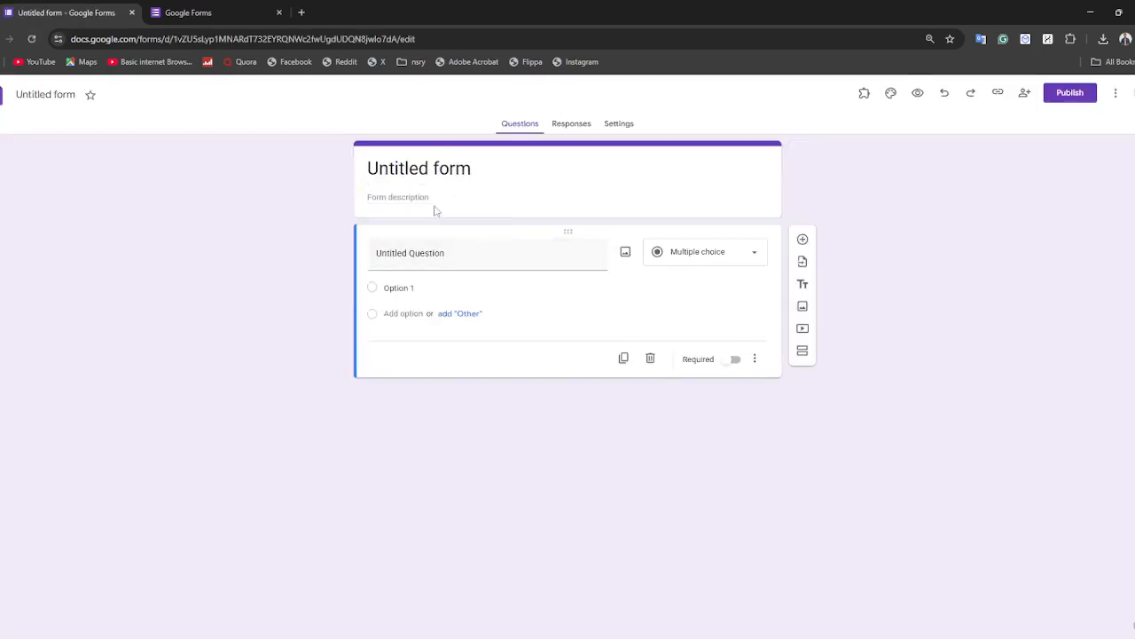
Step: Replace the form's title with "Coaching Survey"
drag(371, 170, 497, 158)
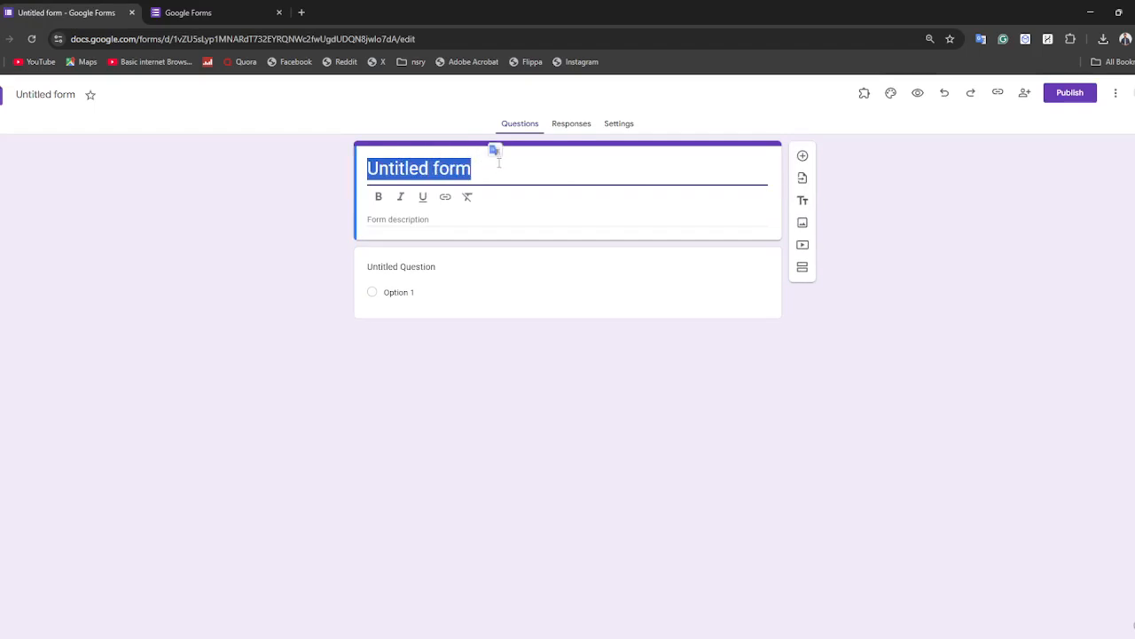
key(ctrl+x)
key(ctrl+v)
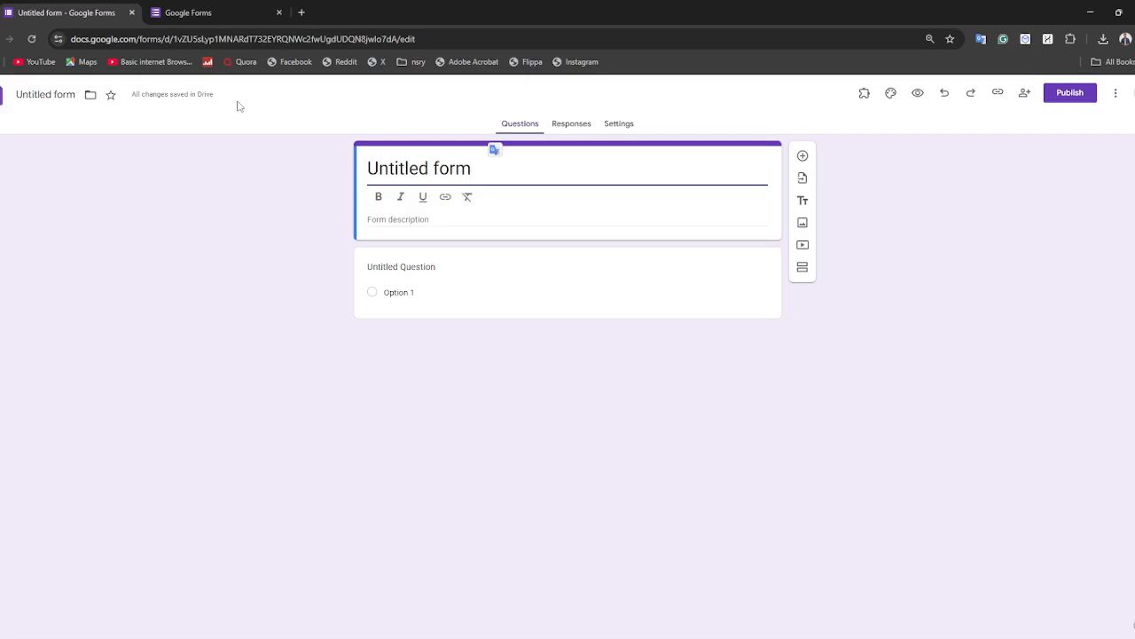
drag(500, 175, 27, 207)
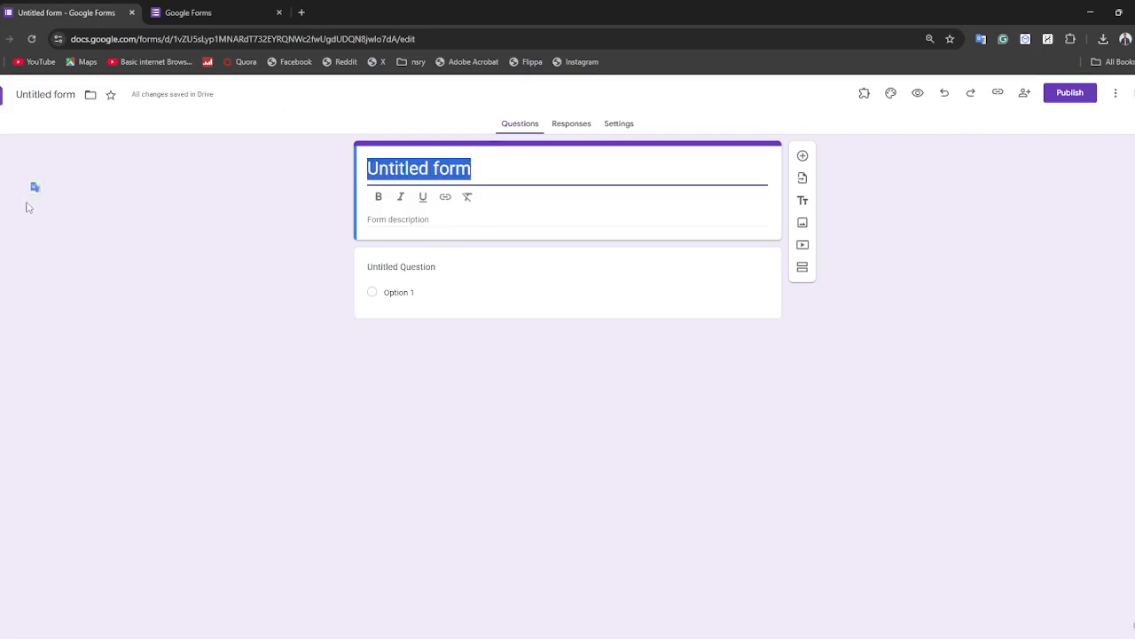
text(Coach)
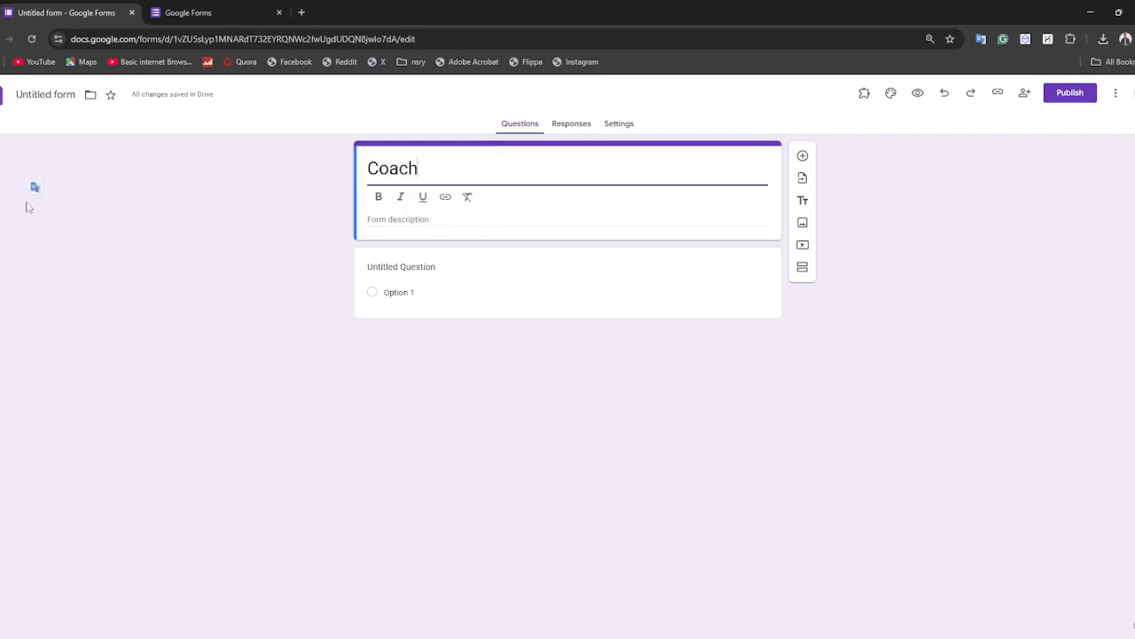
text(ing Survey)
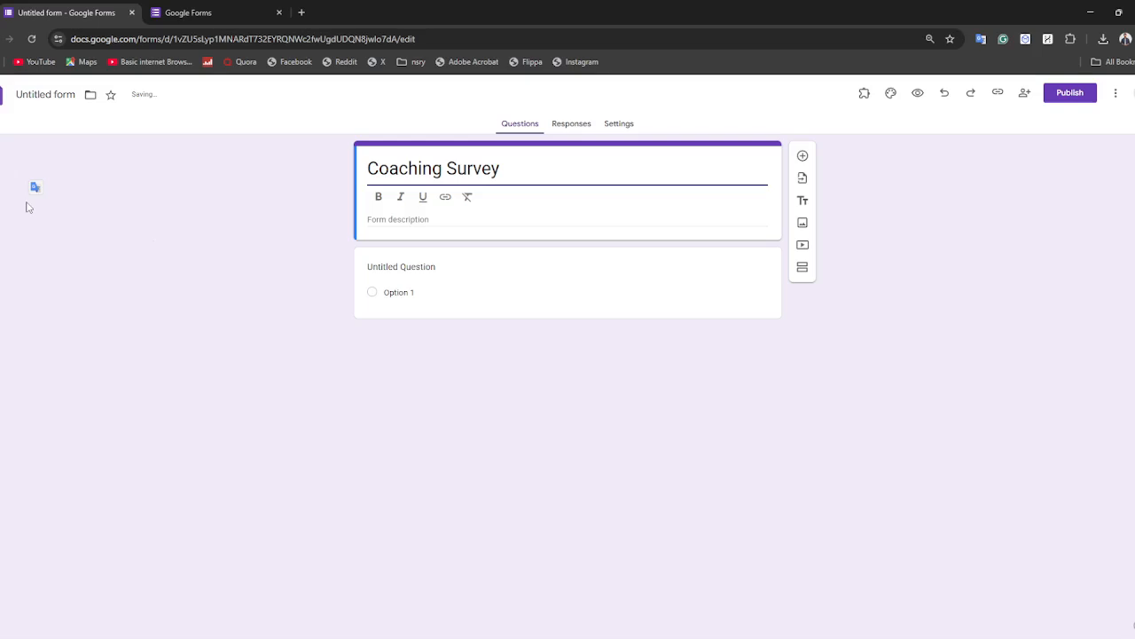
Step: Enter "Transform Your body and mind With 1-1 coaching" as the form description
click(464, 219)
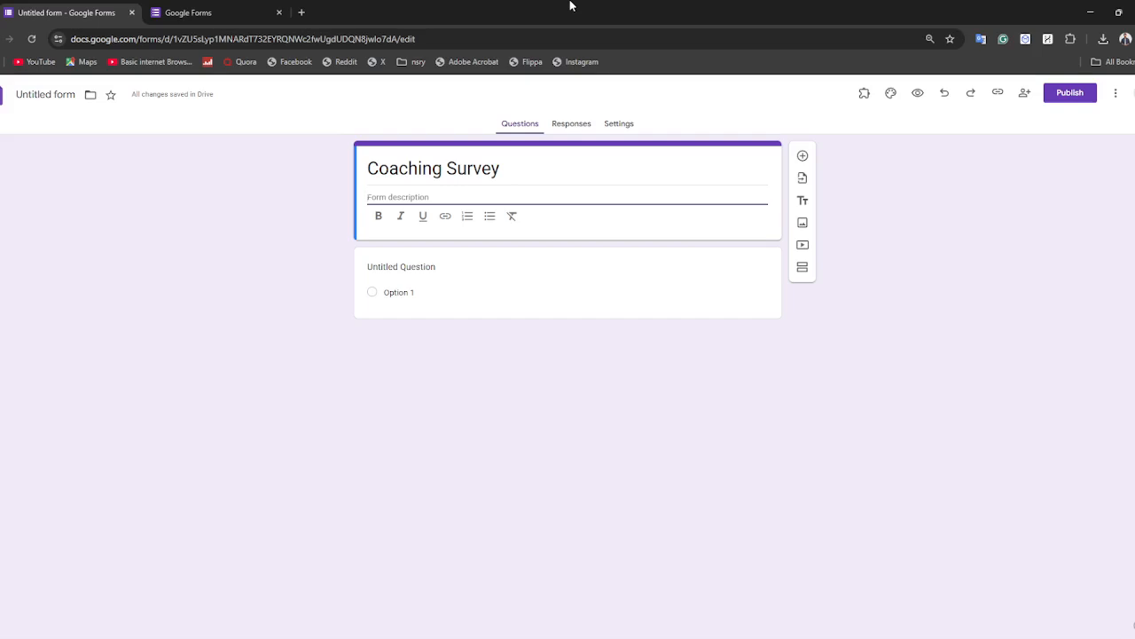
text(Transform Your body and mind)
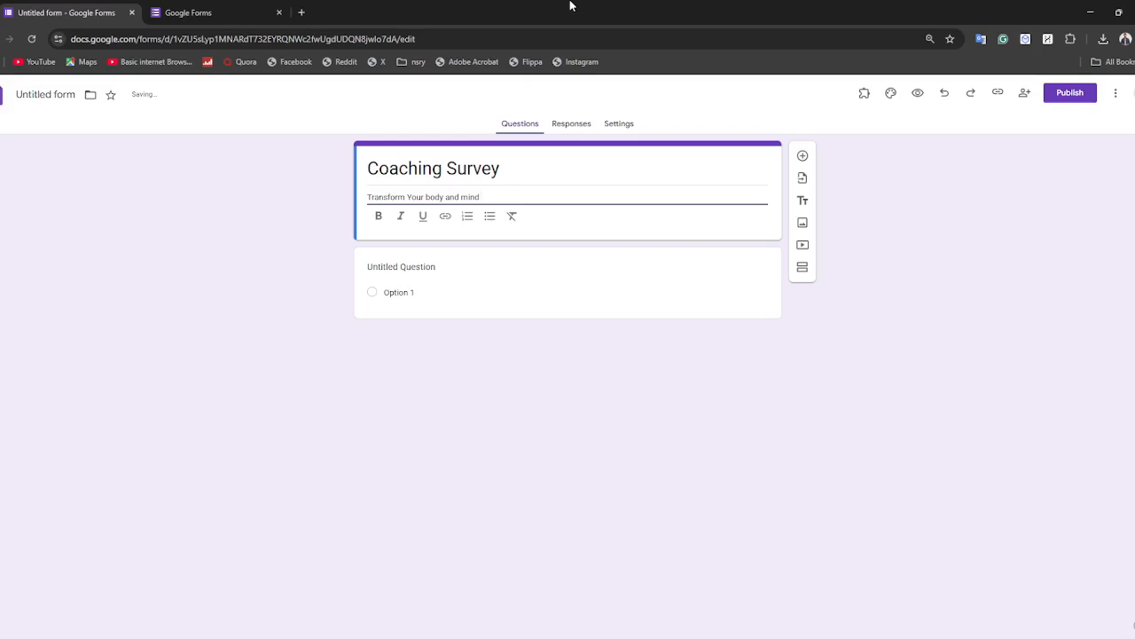
text( With 1-1 coaching)
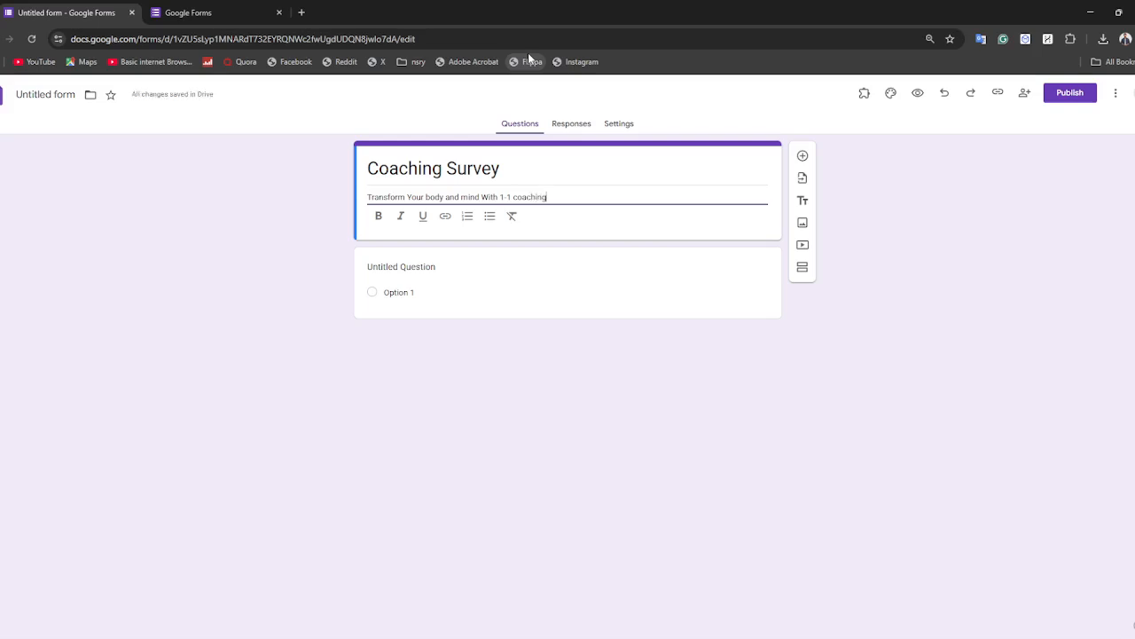
key(Return)
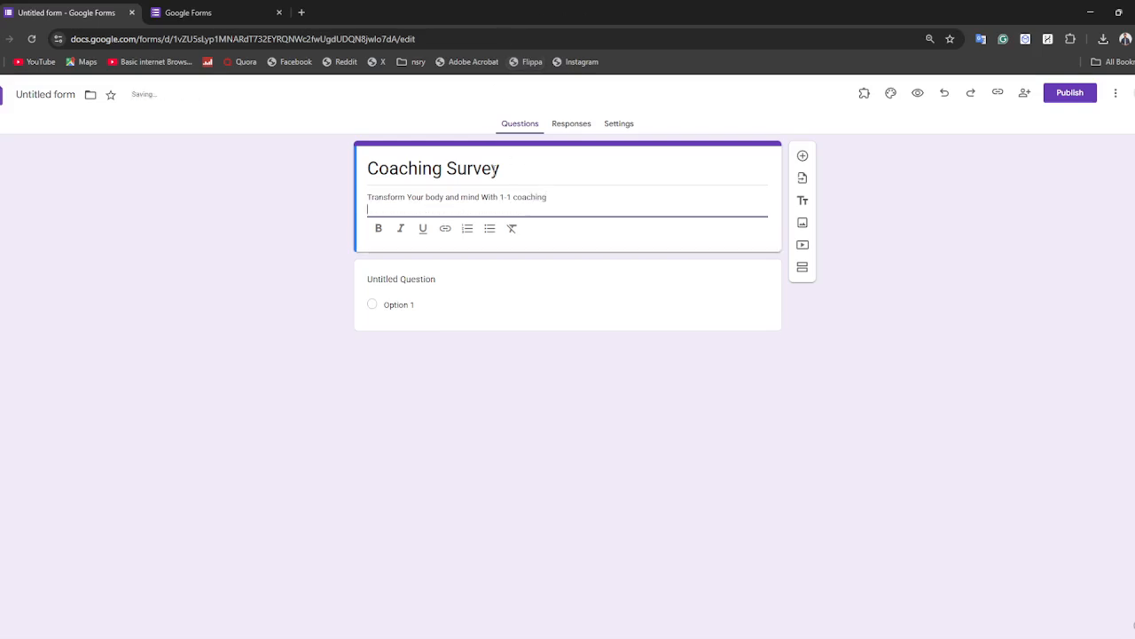
key(BackSpace)
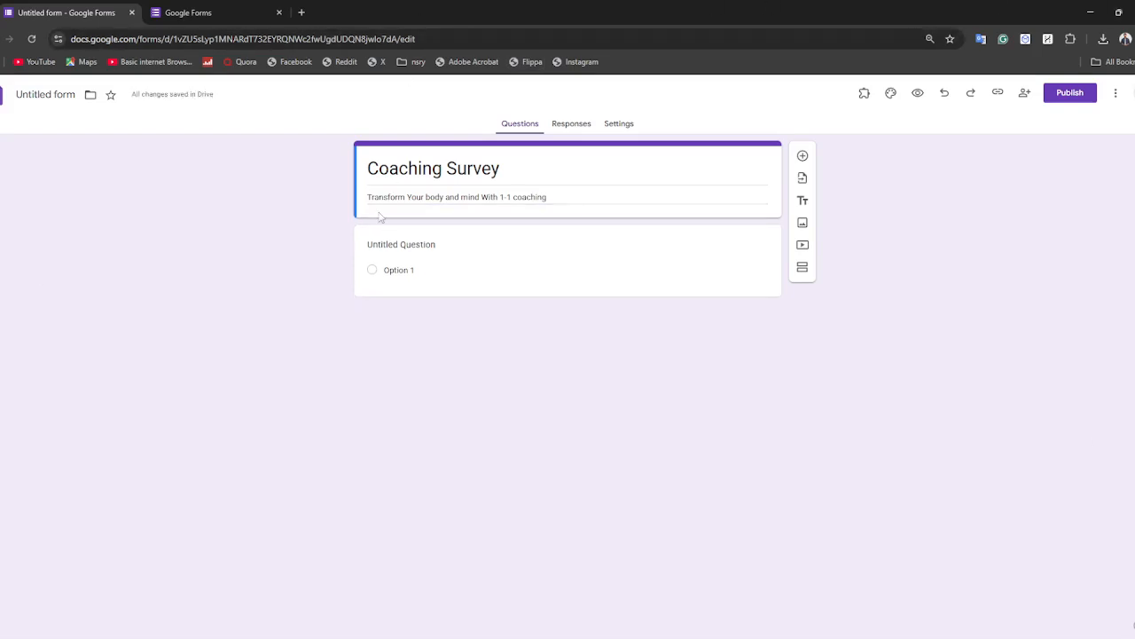
Step: Replace the first question's placeholder text with "What's your name?"
click(391, 249)
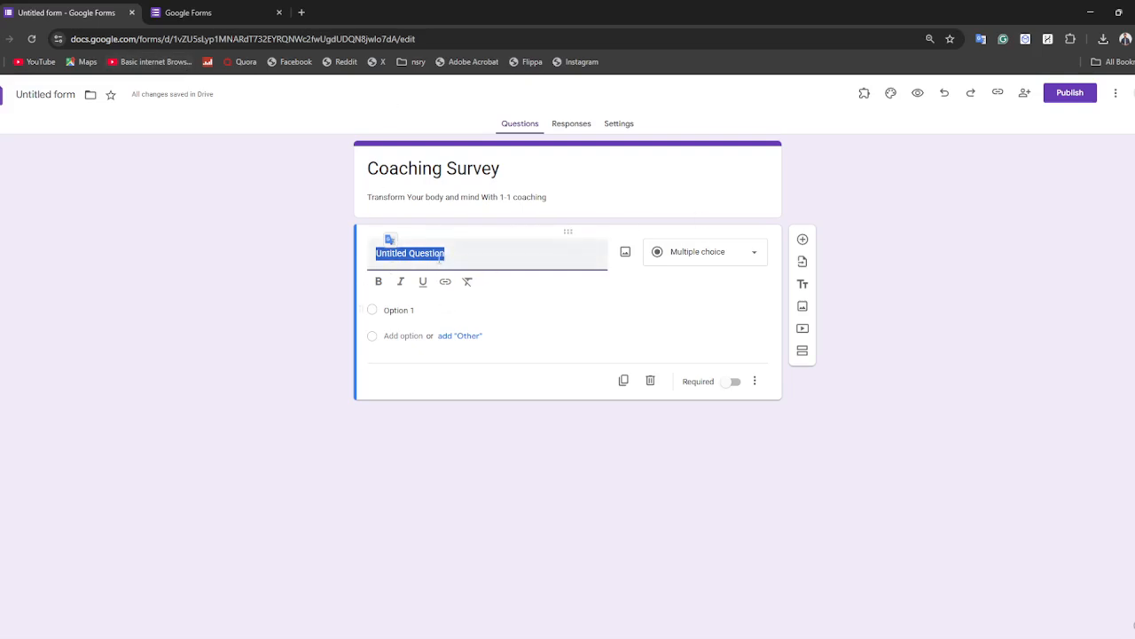
click(256, 166)
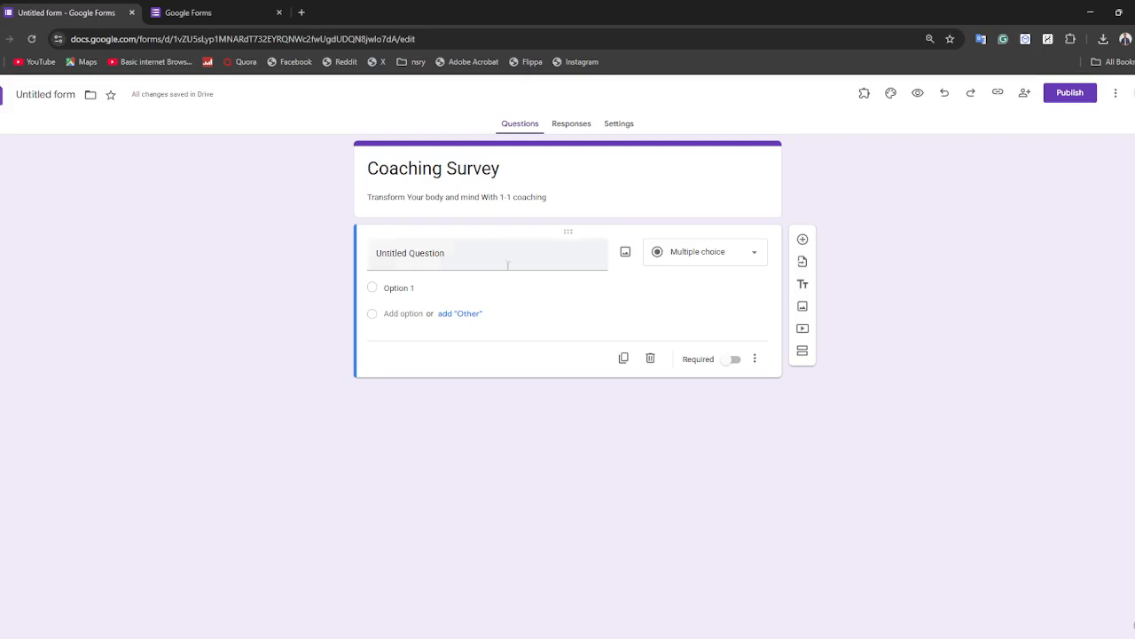
click(471, 253)
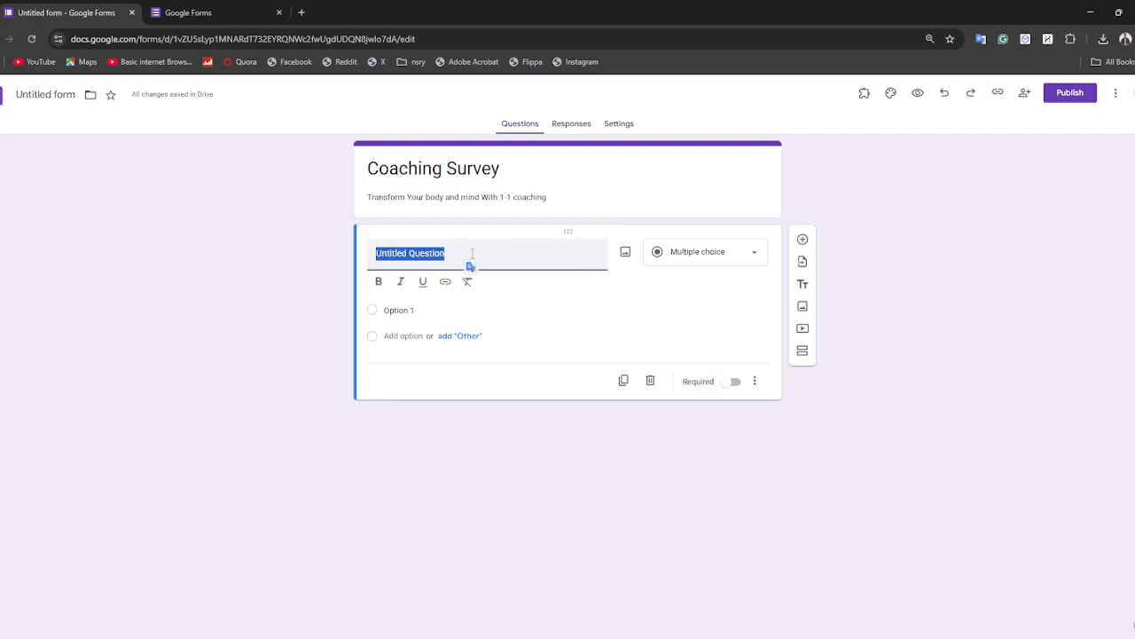
text(Wha)
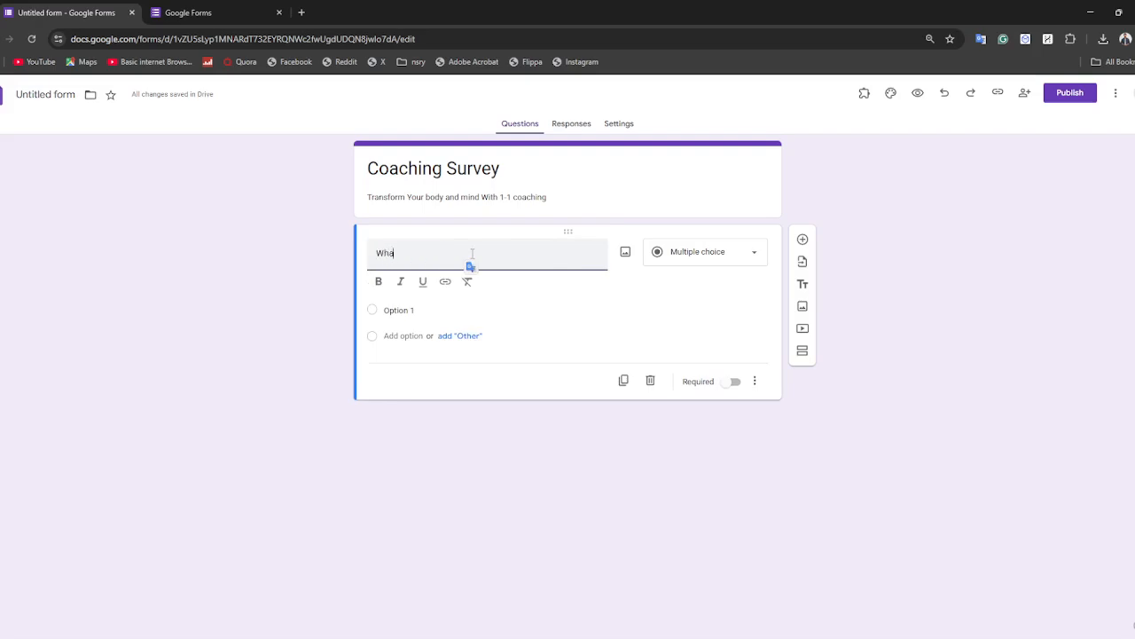
text(t's your name?)
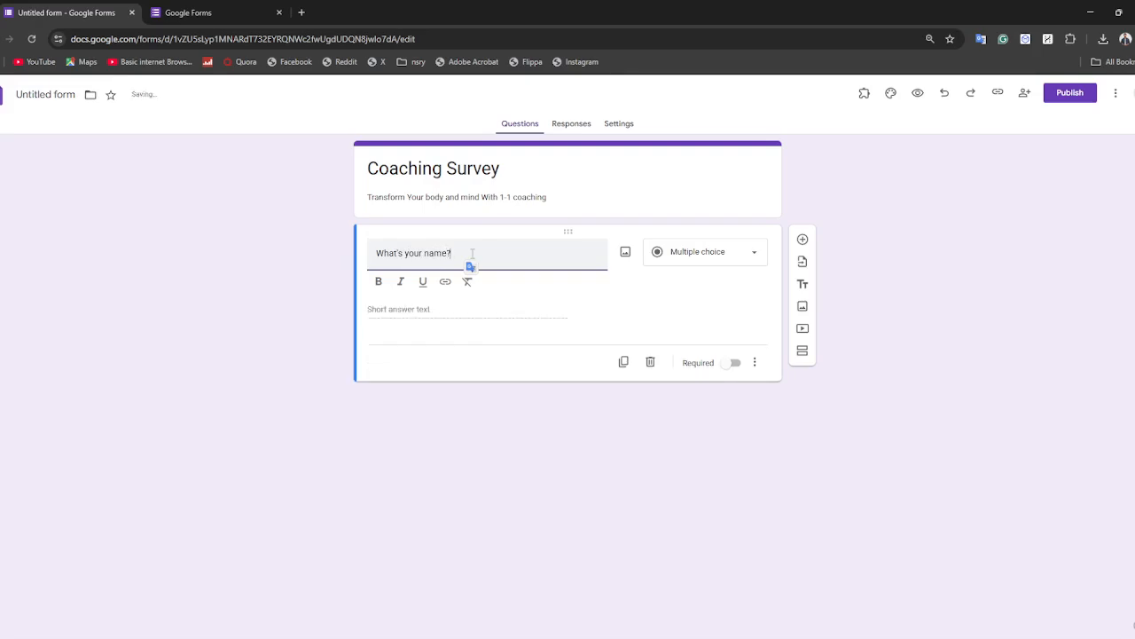
click(433, 309)
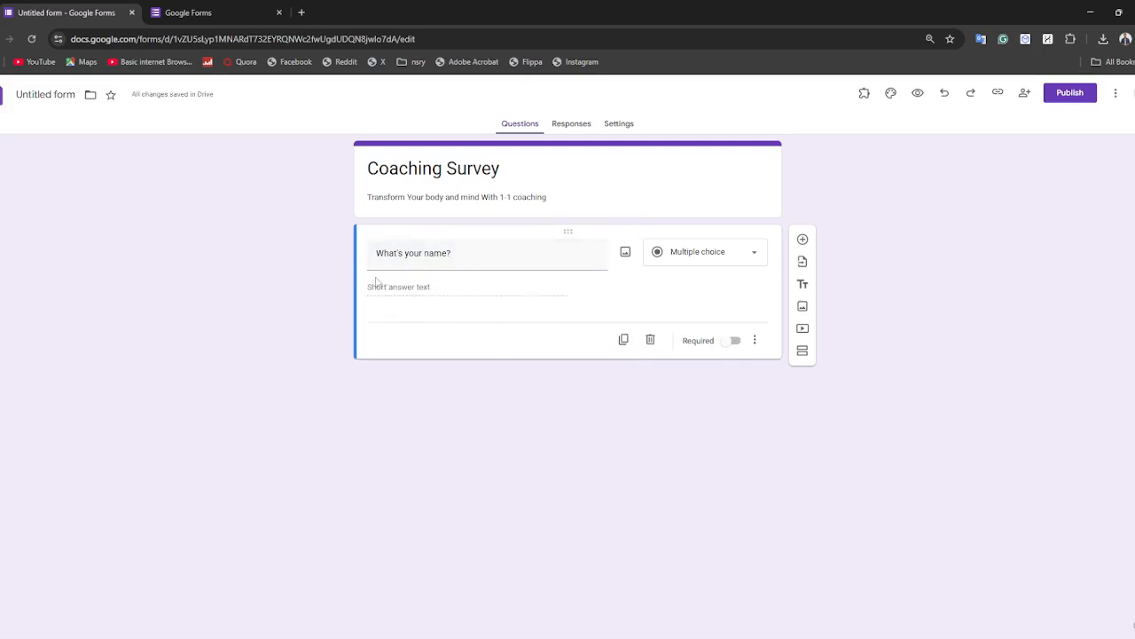
Step: Dismiss the low disk space notice and change the "What's your name?" question's type to Checkboxes
click(670, 254)
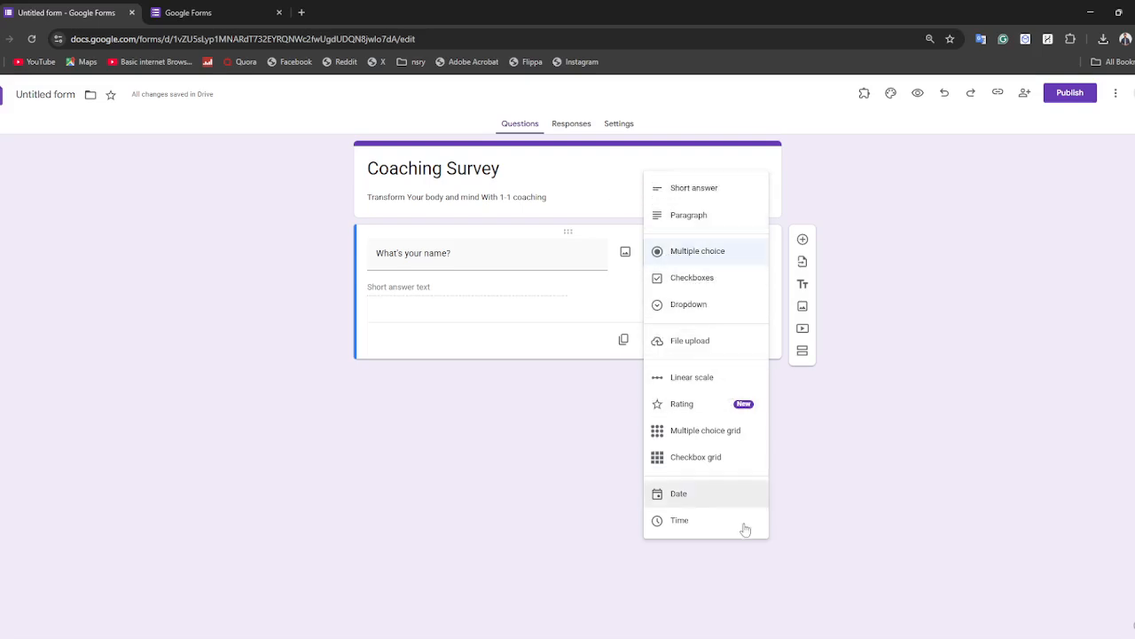
click(720, 257)
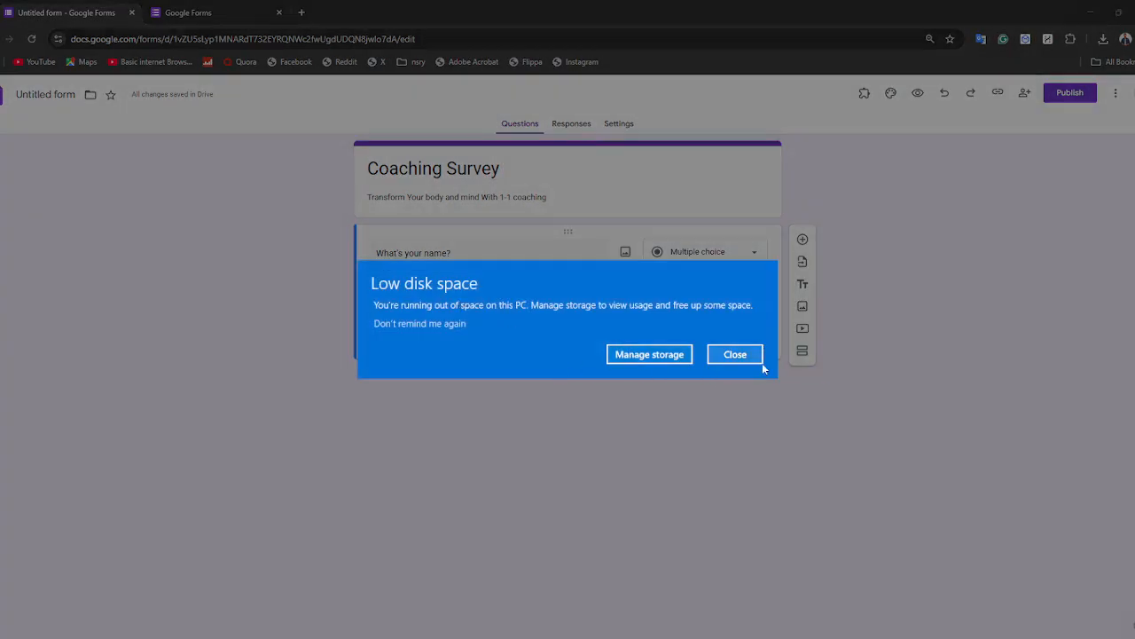
click(735, 354)
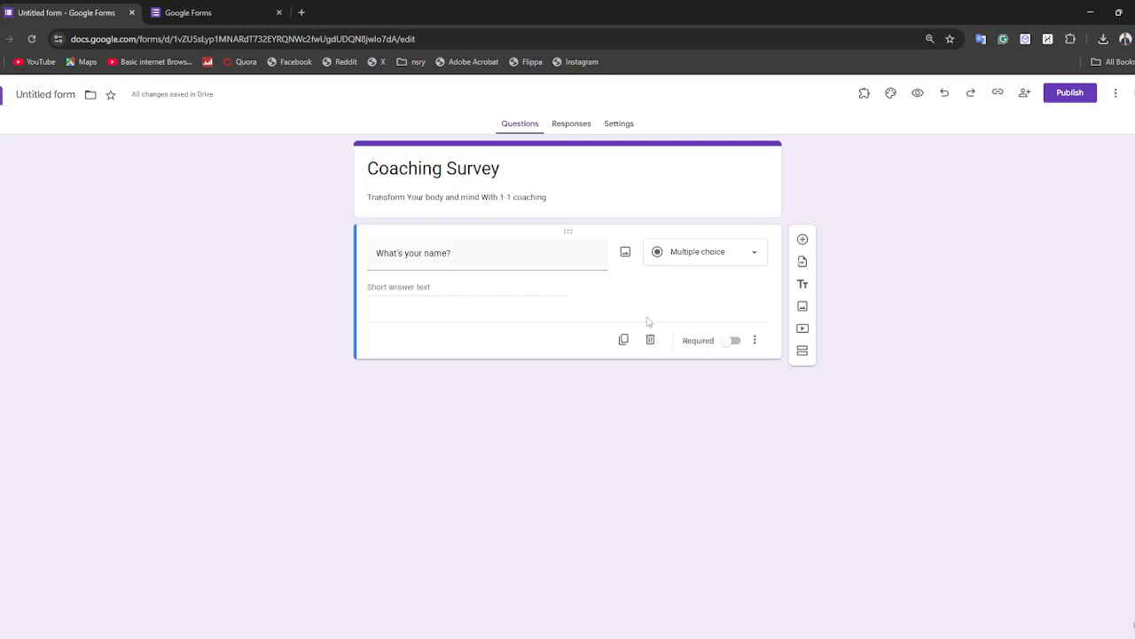
click(705, 258)
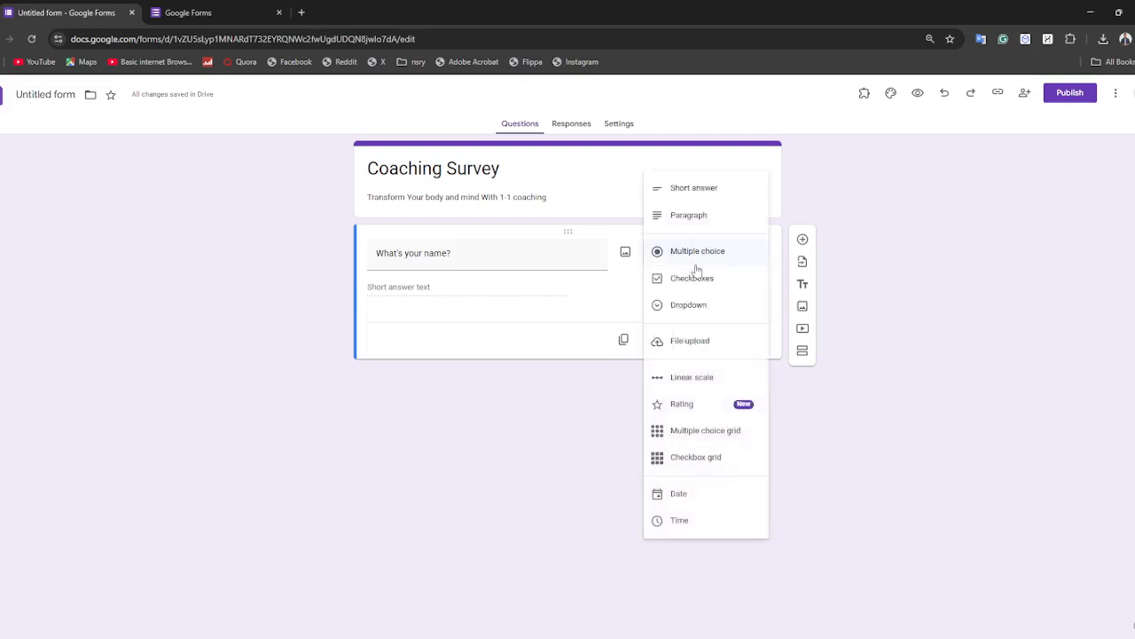
click(691, 278)
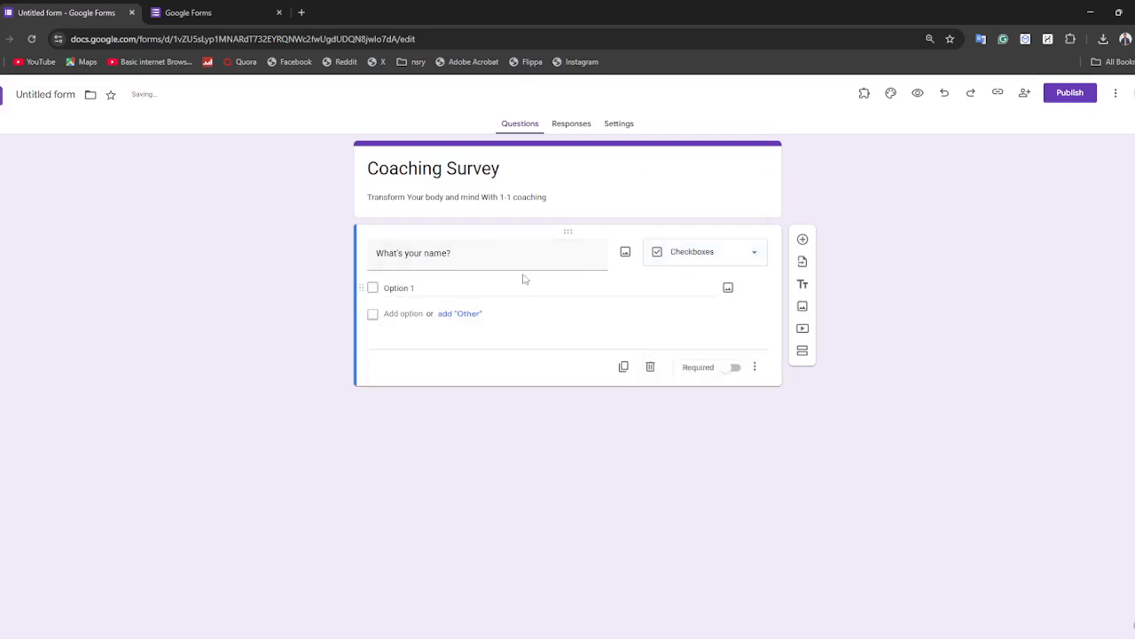
Step: Change the "What's your name?" question's type to Short answer
click(411, 289)
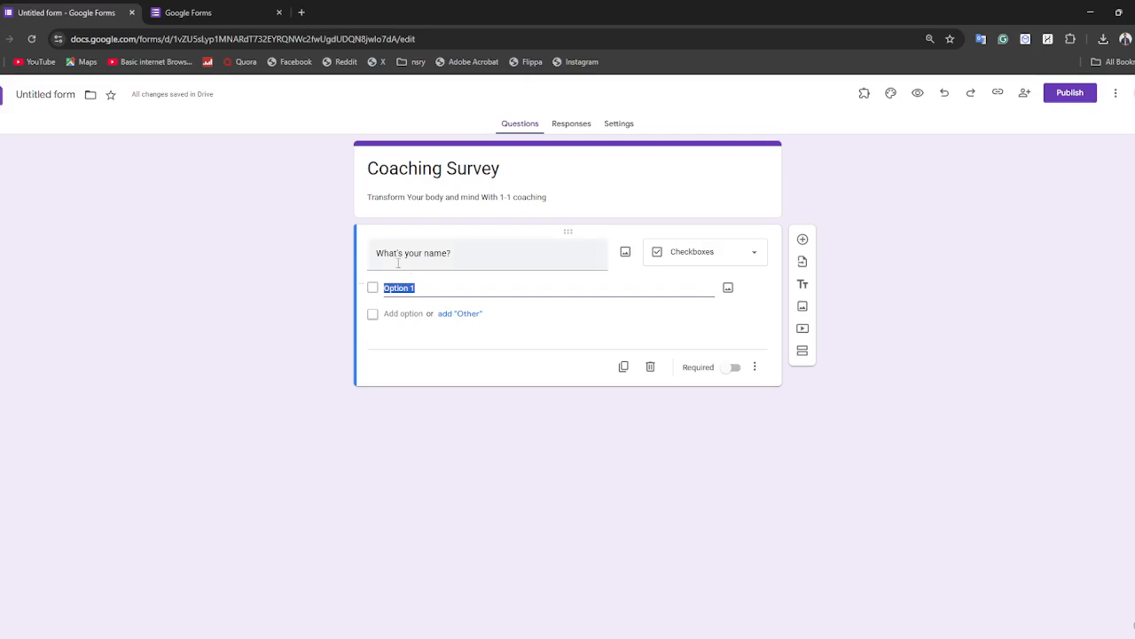
click(439, 250)
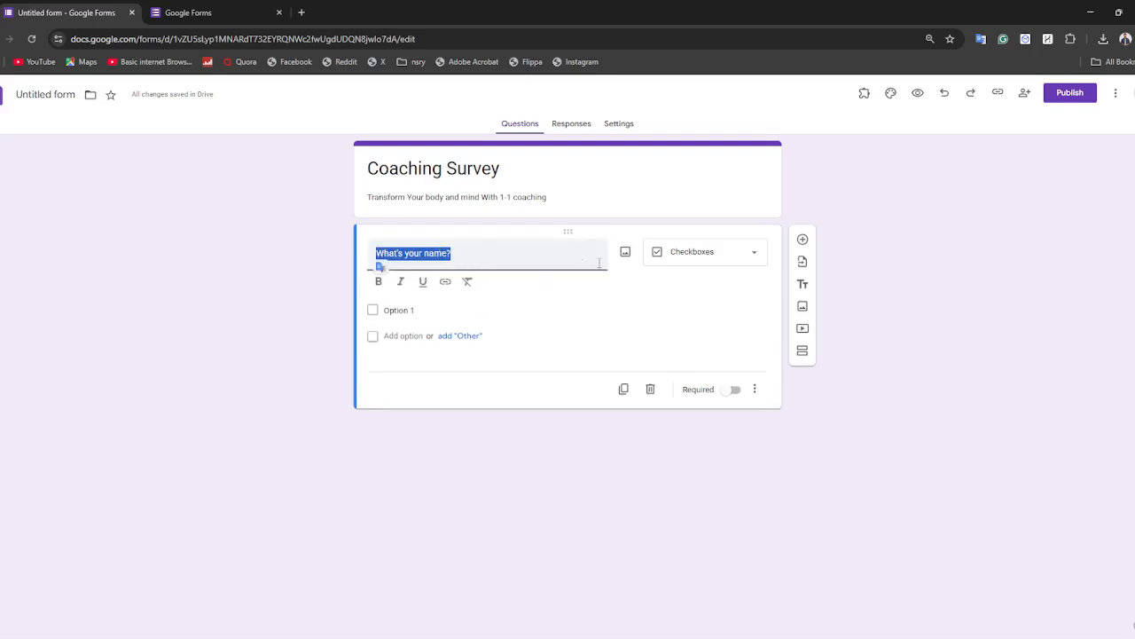
click(658, 260)
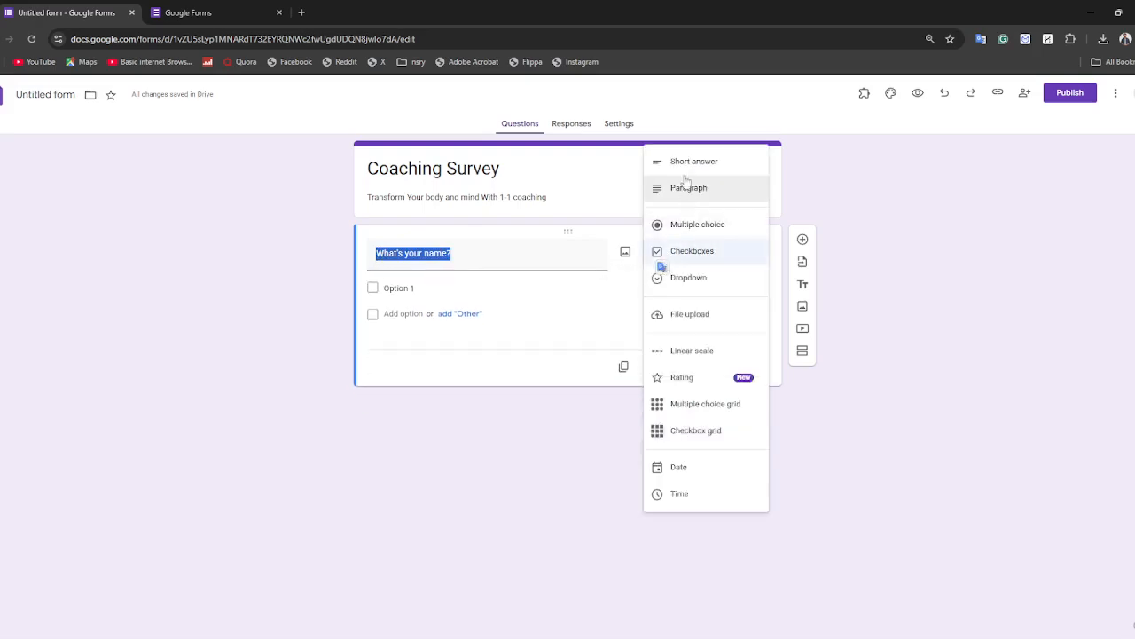
click(685, 170)
Step: Add a question below the name question reading "Do you have any previous workout experience?"
click(803, 245)
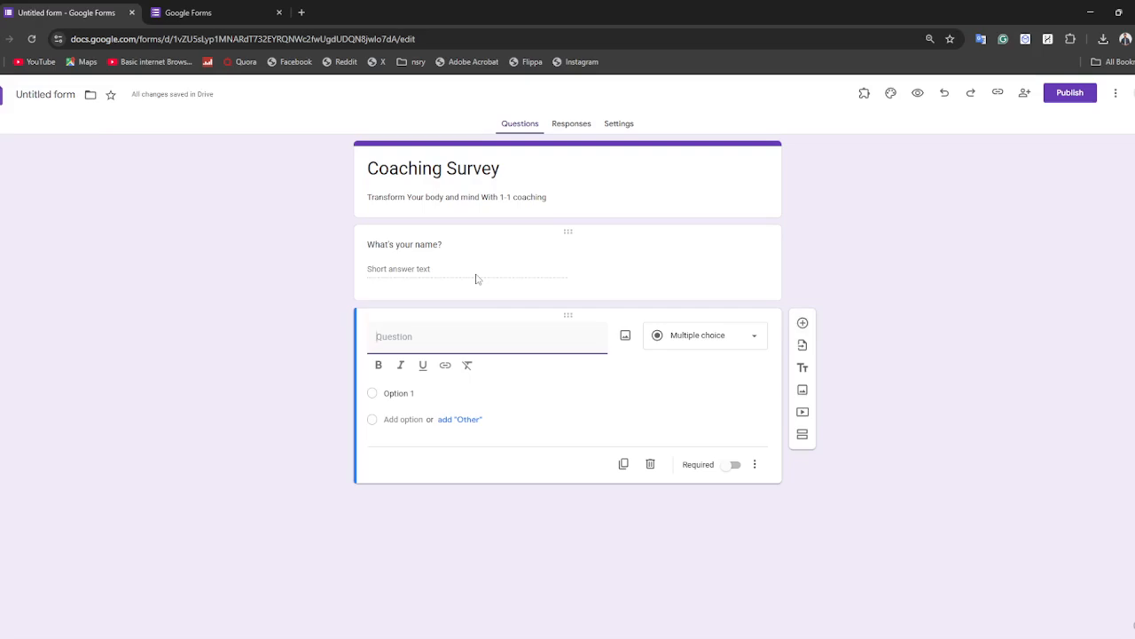
text(Do you have any previous wor)
key(BackSpace)
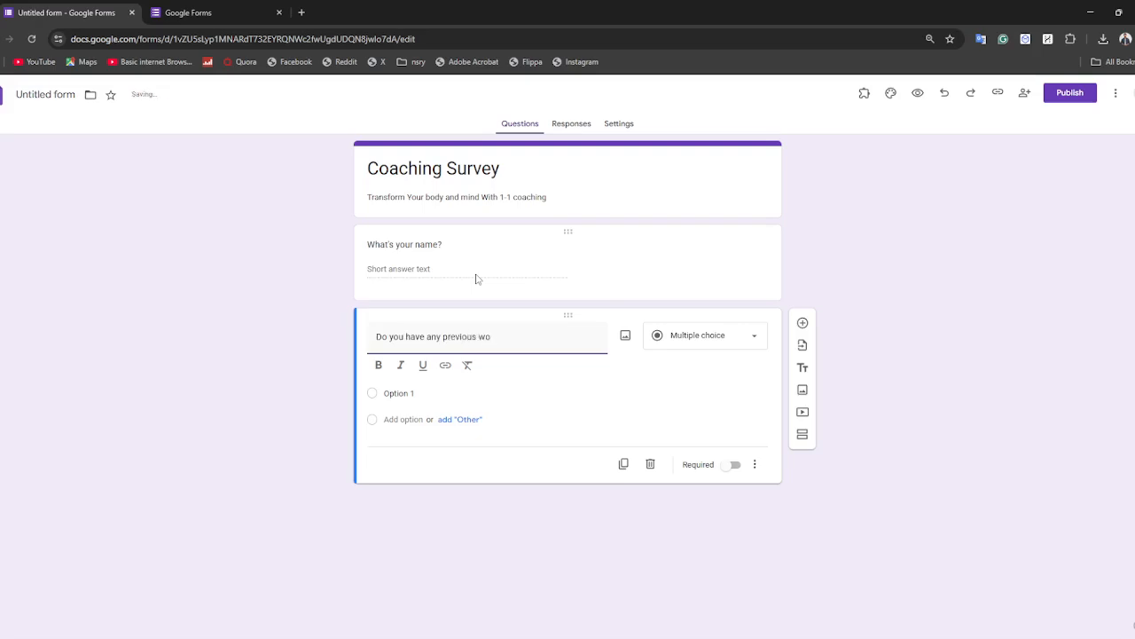
text(rkout)
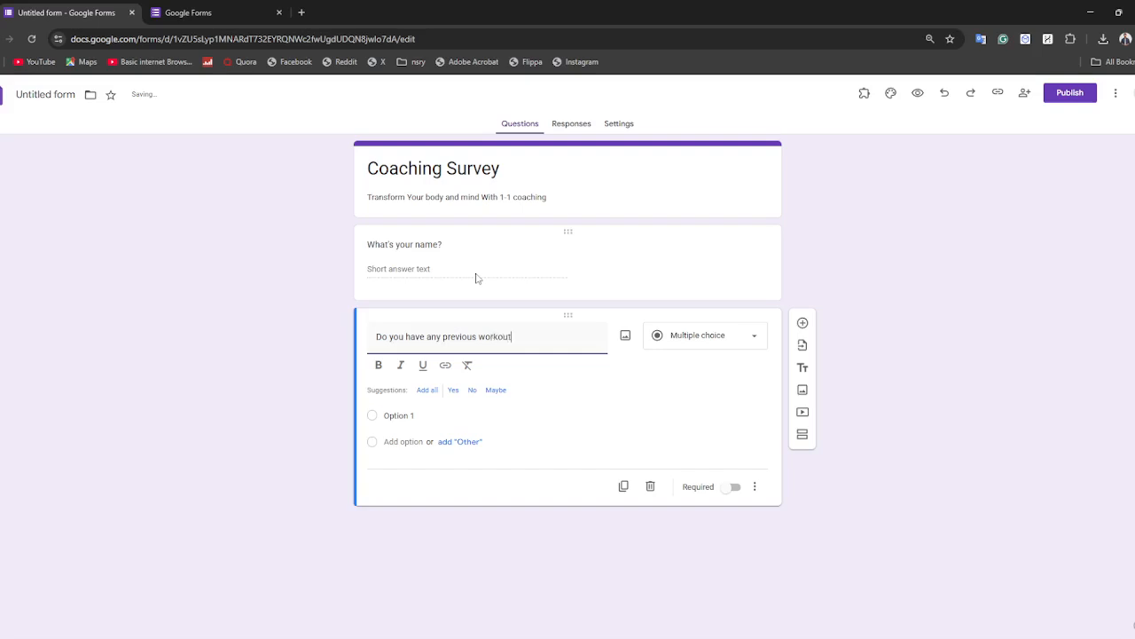
text( experience?)
Step: Give the workout experience question the options "Yes" and "NO" and make it required
click(411, 415)
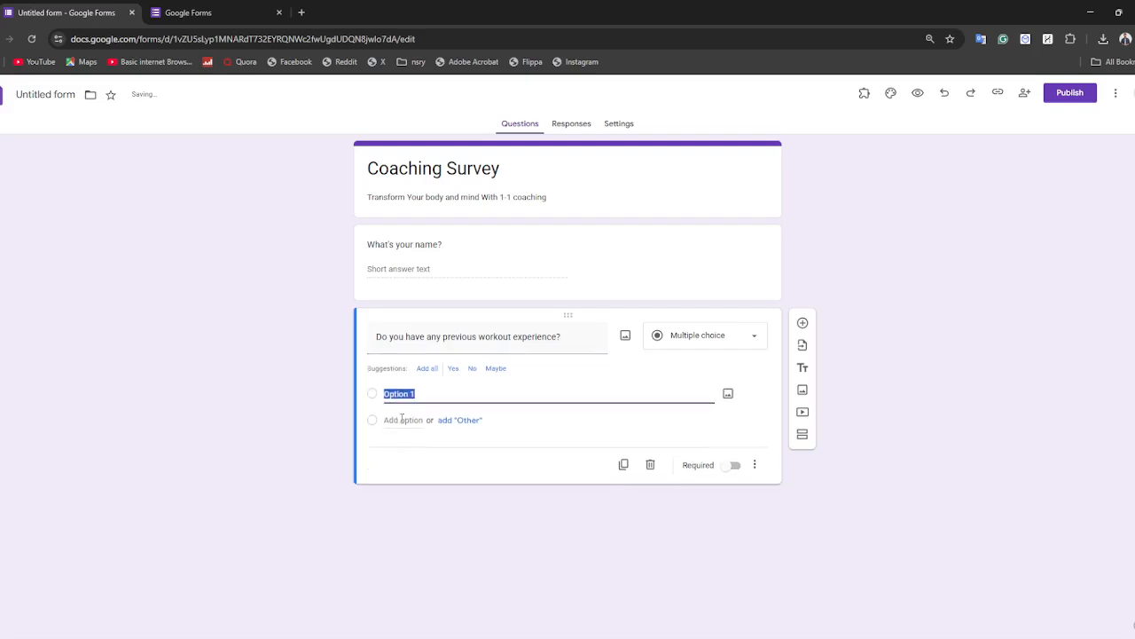
text(Y)
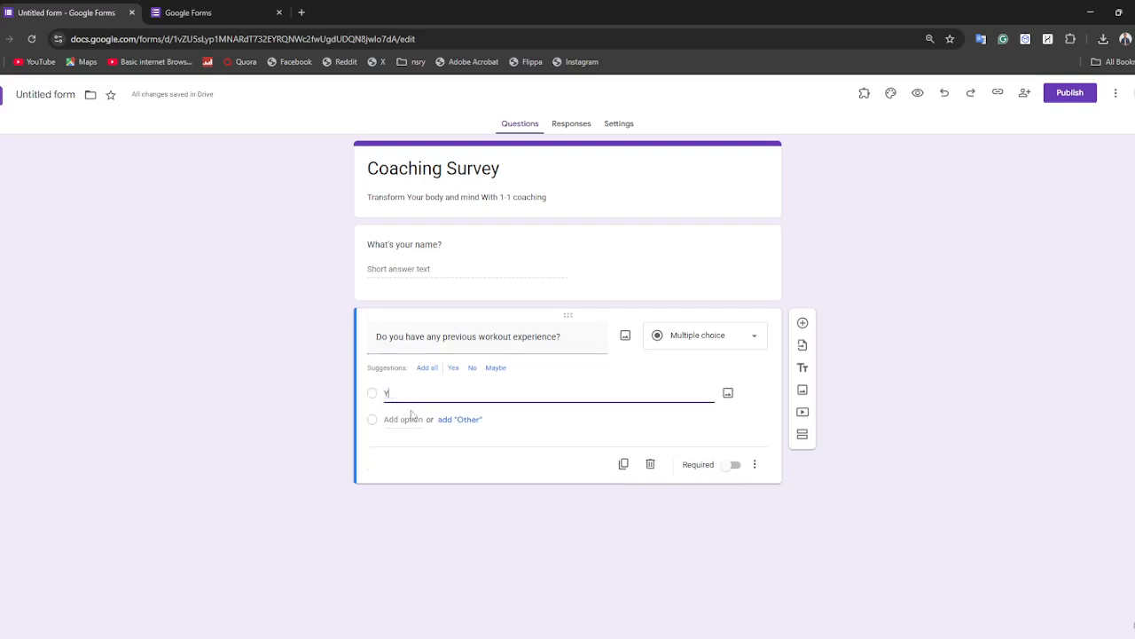
text(es)
click(411, 419)
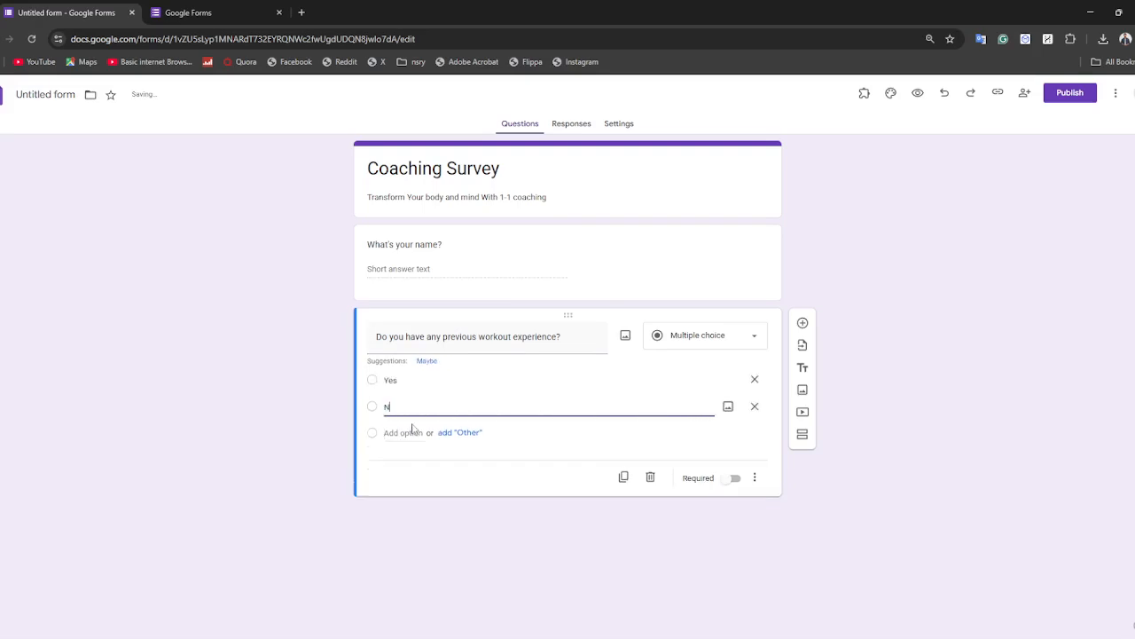
click(735, 479)
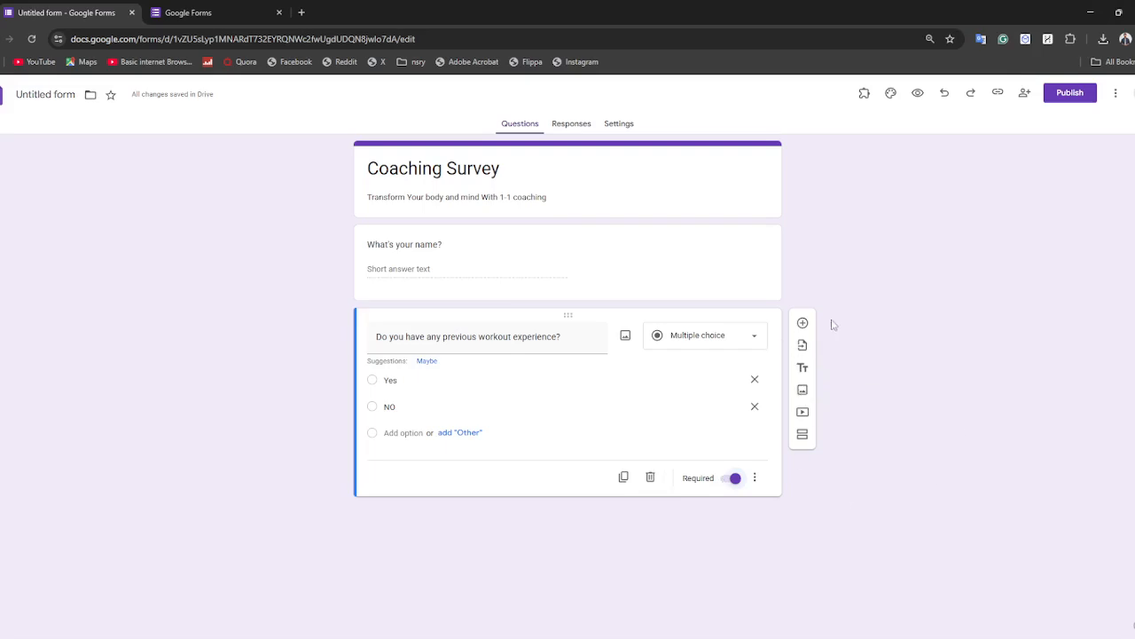
Step: Add another multiple choice question at the end of the form reading "Have you ever dieted before?"
click(802, 323)
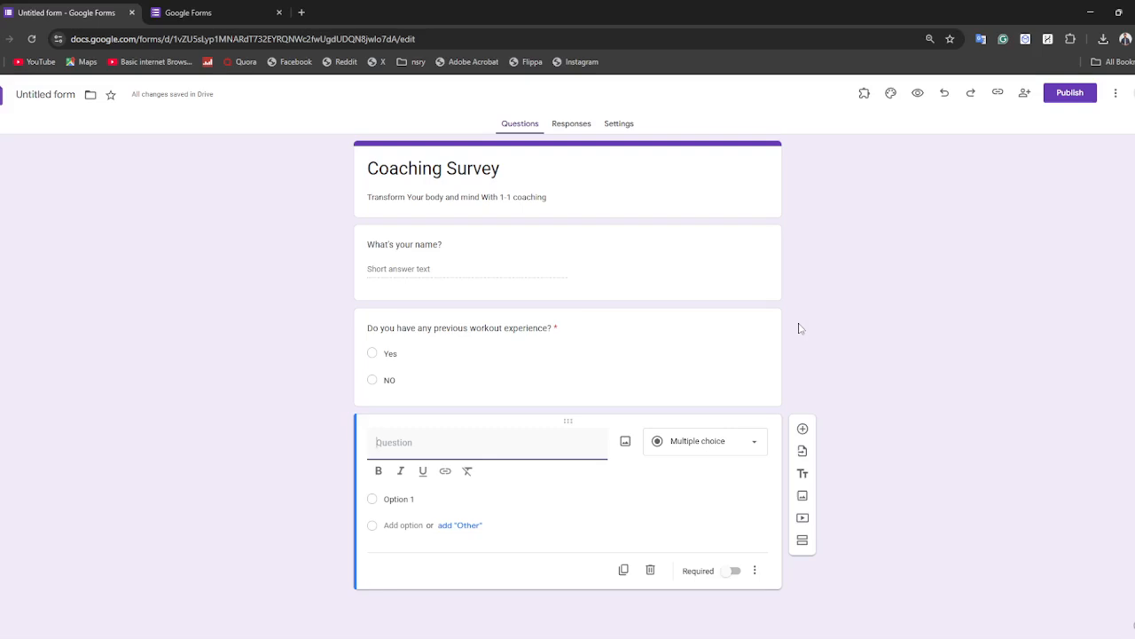
text(Have you ever di)
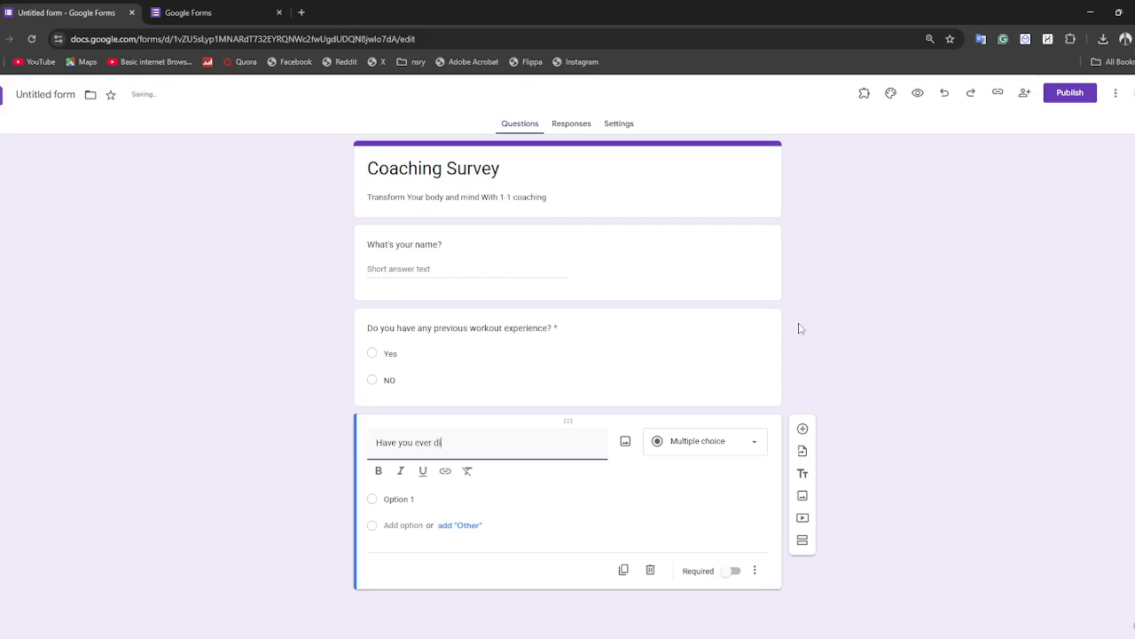
text(e)
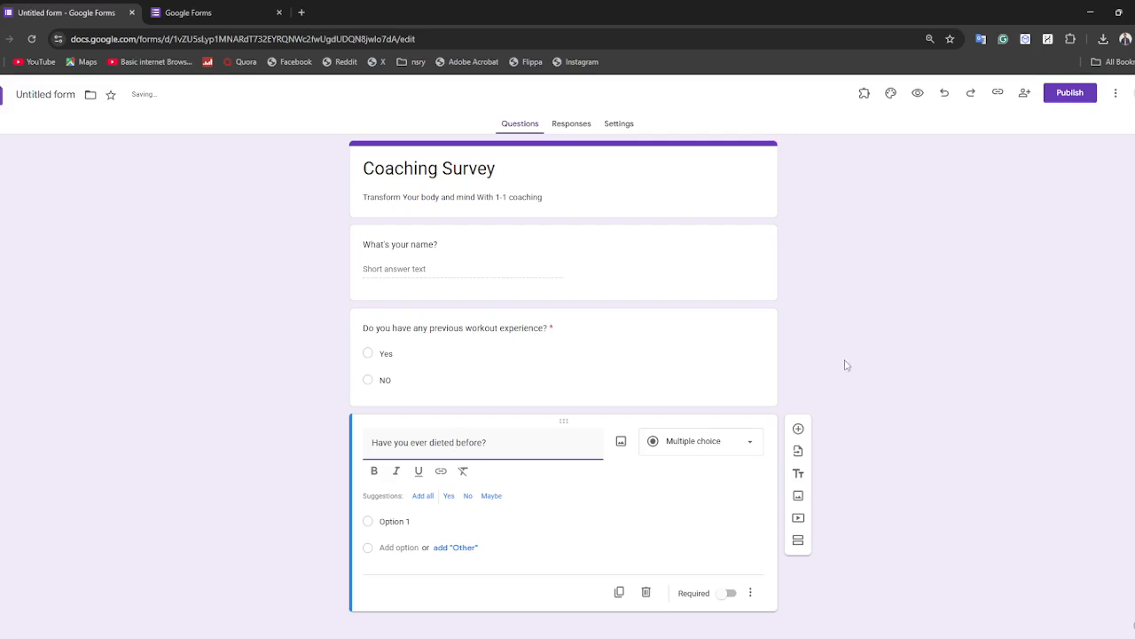
Step: Enter "YES" and "No" as the first two options of the "Have you ever dieted before?" question
click(408, 524)
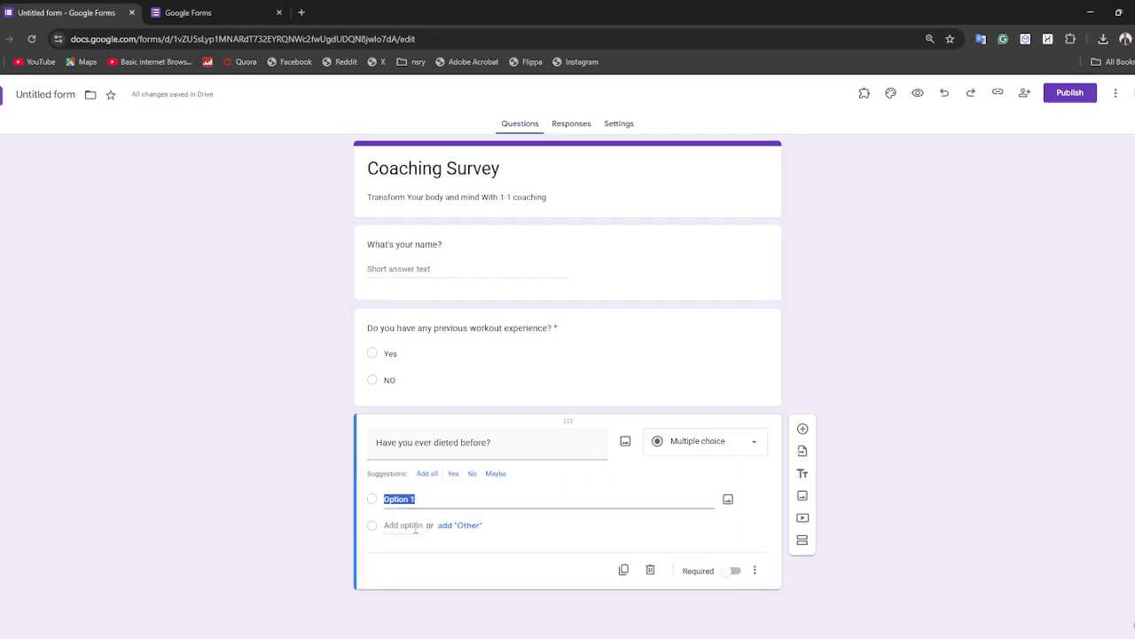
text(YES)
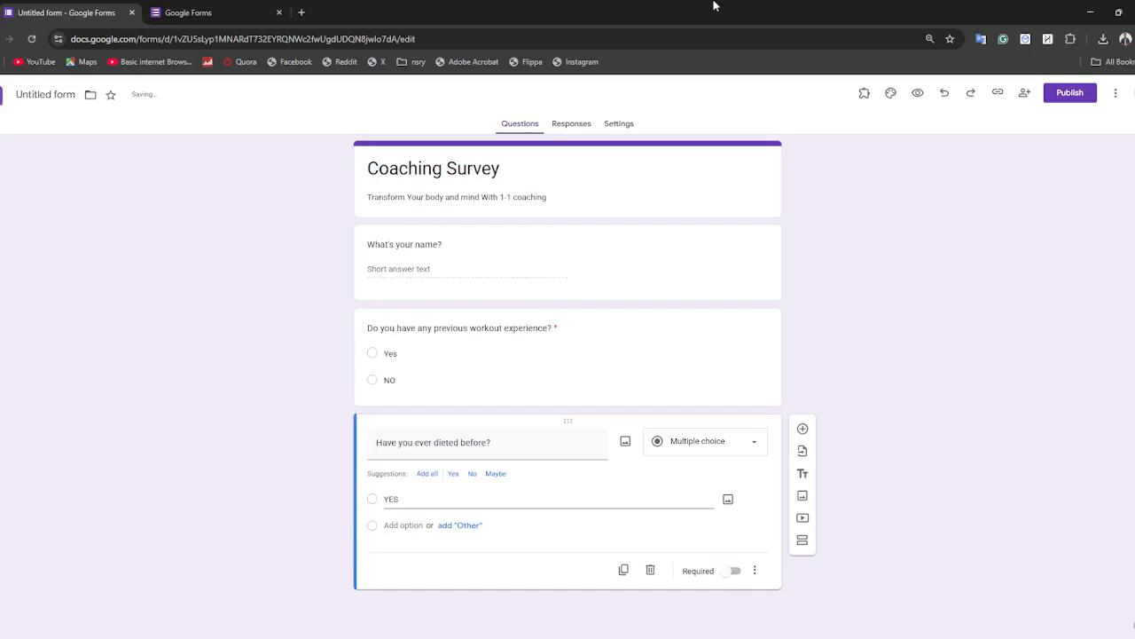
key(Return)
text(n)
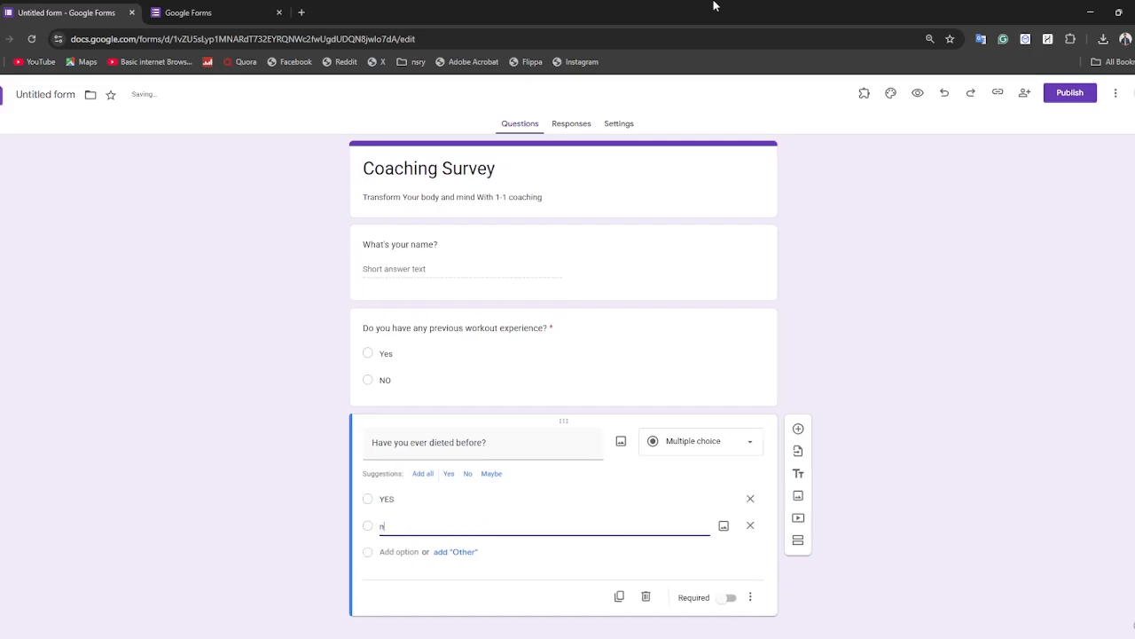
key(BackSpace)
key(Return)
text(No)
Step: Add "Little bit" as the diet question's third option and delete the surplus placeholder options below it
key(Return)
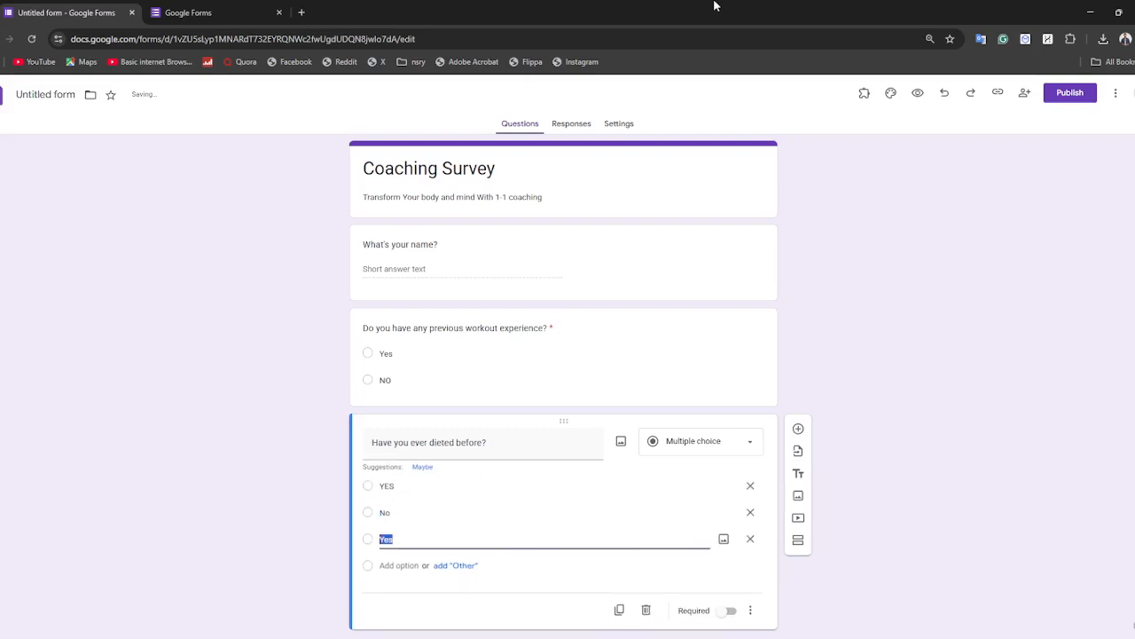
text(Little bit)
key(Return)
key(Return)
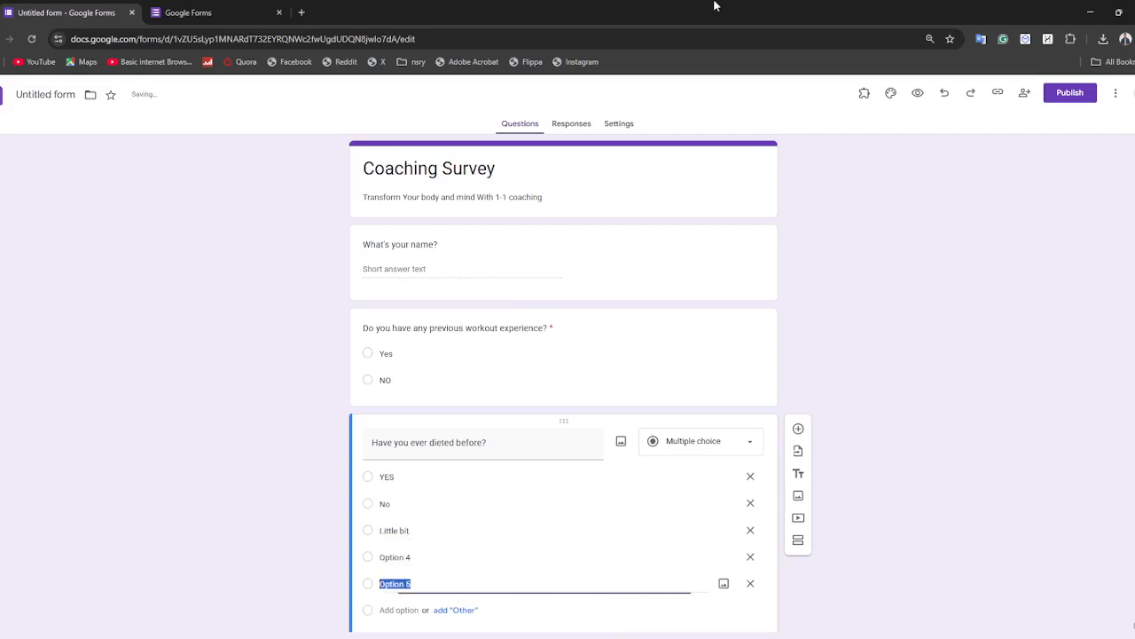
click(750, 557)
click(751, 557)
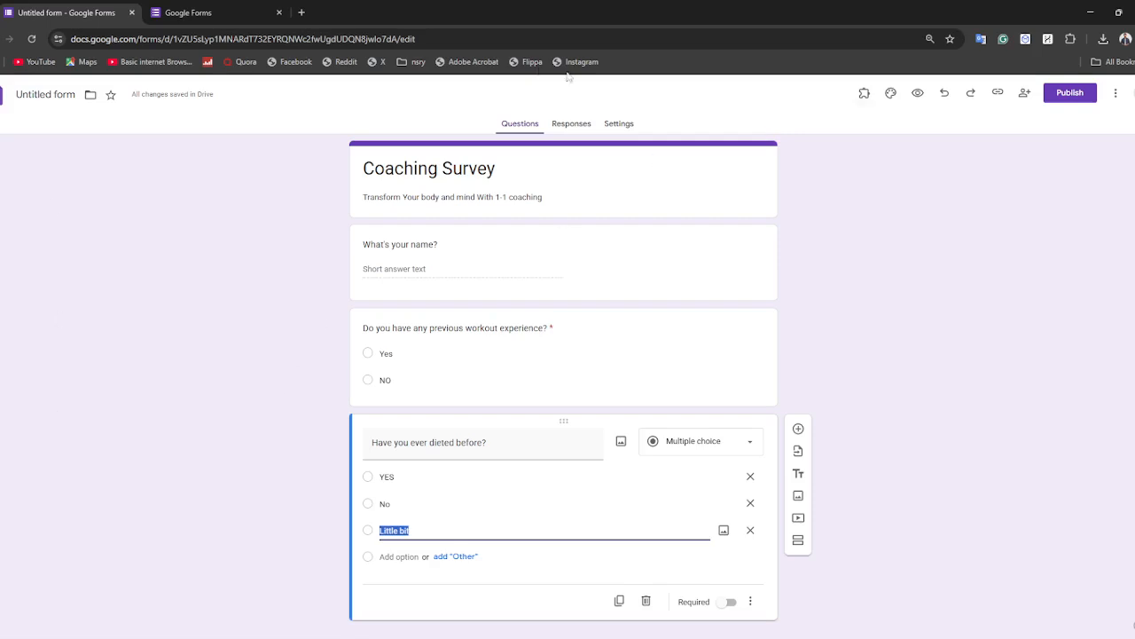
click(438, 158)
click(125, 218)
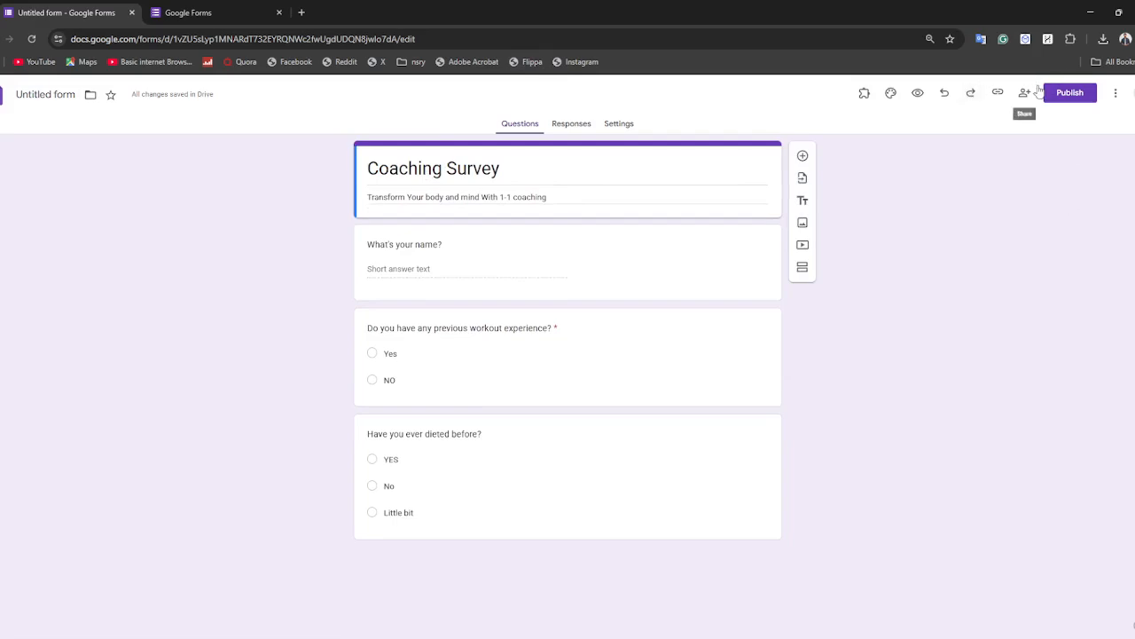
click(1116, 93)
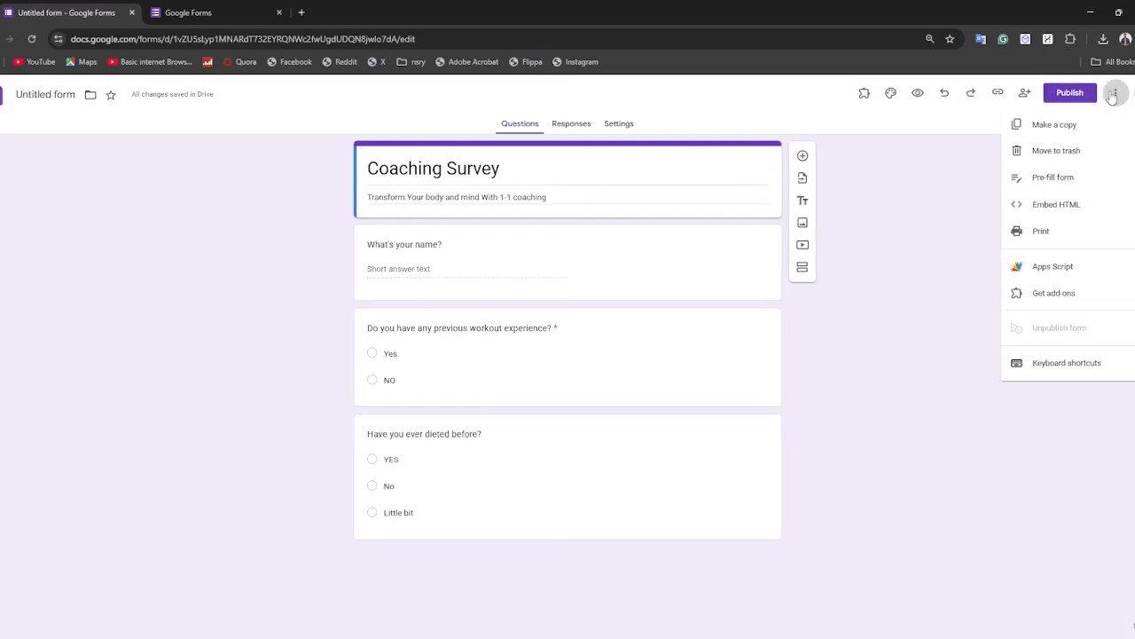
click(884, 331)
click(434, 505)
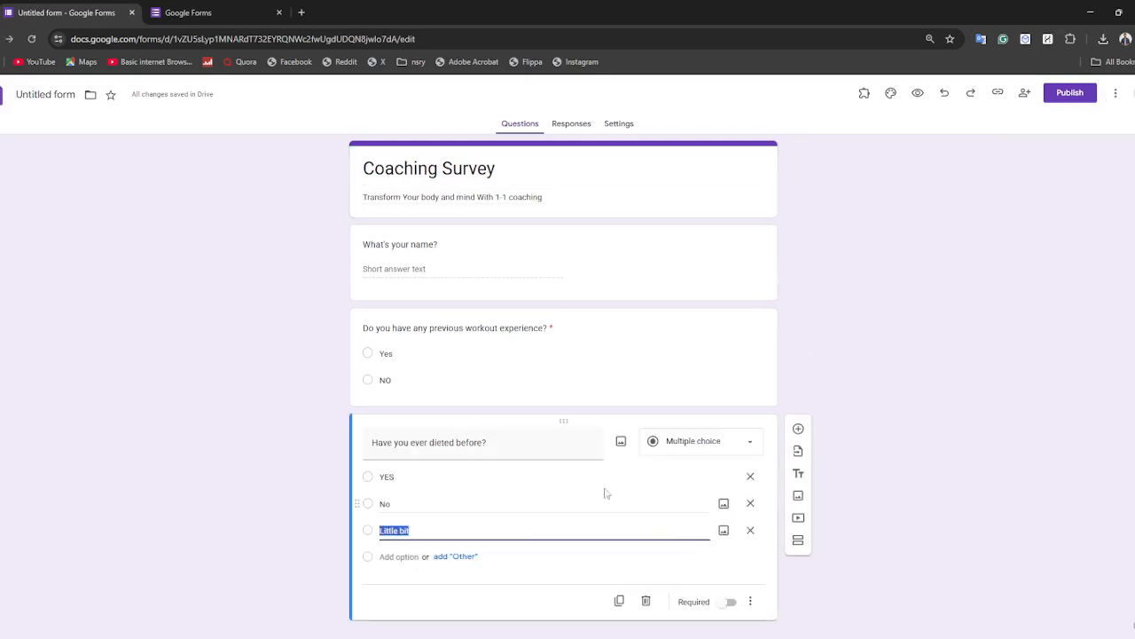
click(69, 395)
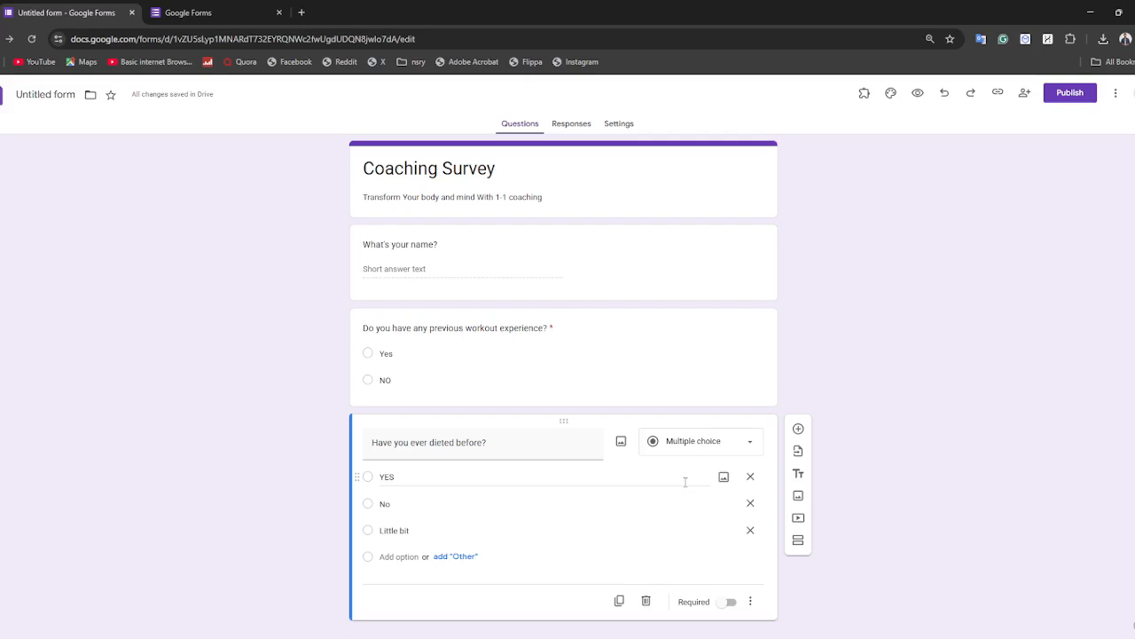
Step: Upload dffb35c234d284901425db79b3462684.jpg from Downloads as the image for the diet question's "YES" option
click(723, 479)
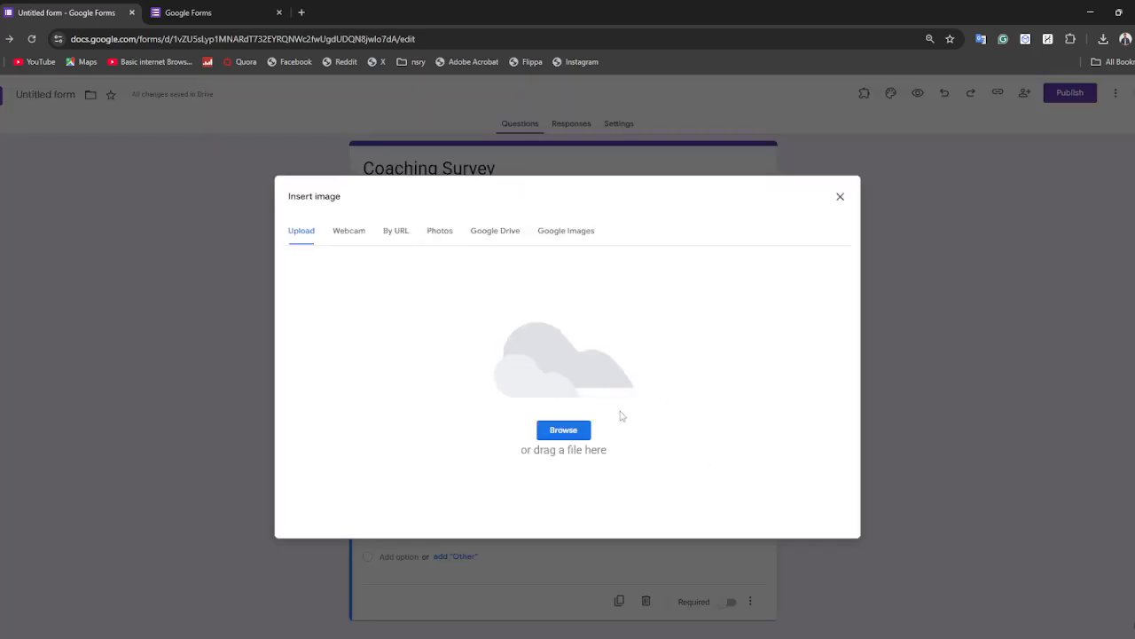
click(564, 430)
scroll(533, 402, down, 1)
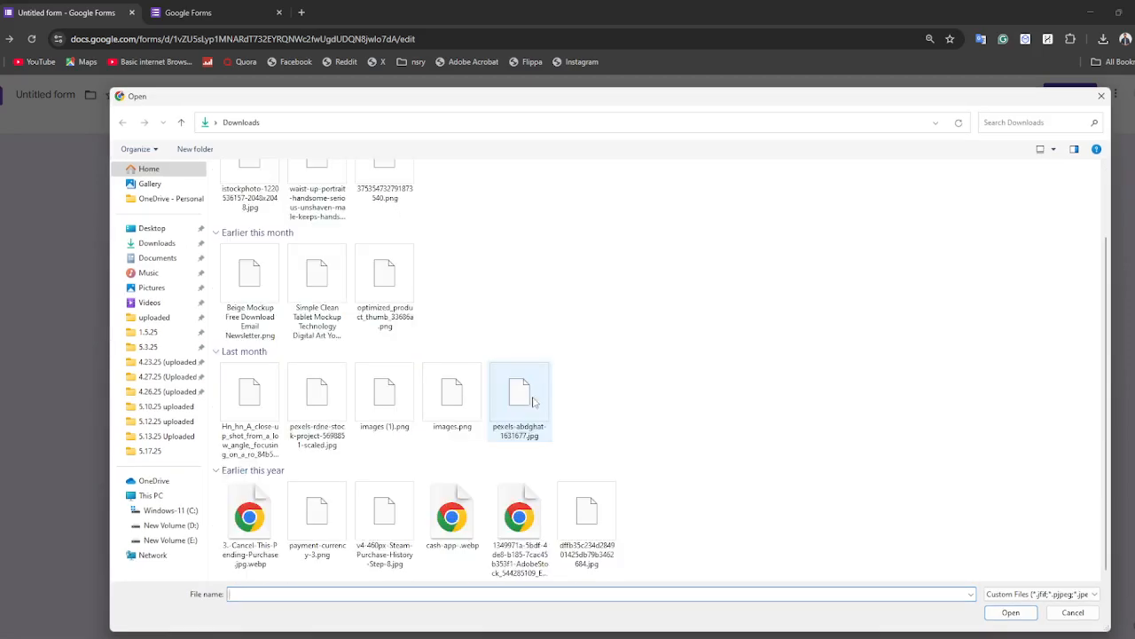
click(586, 519)
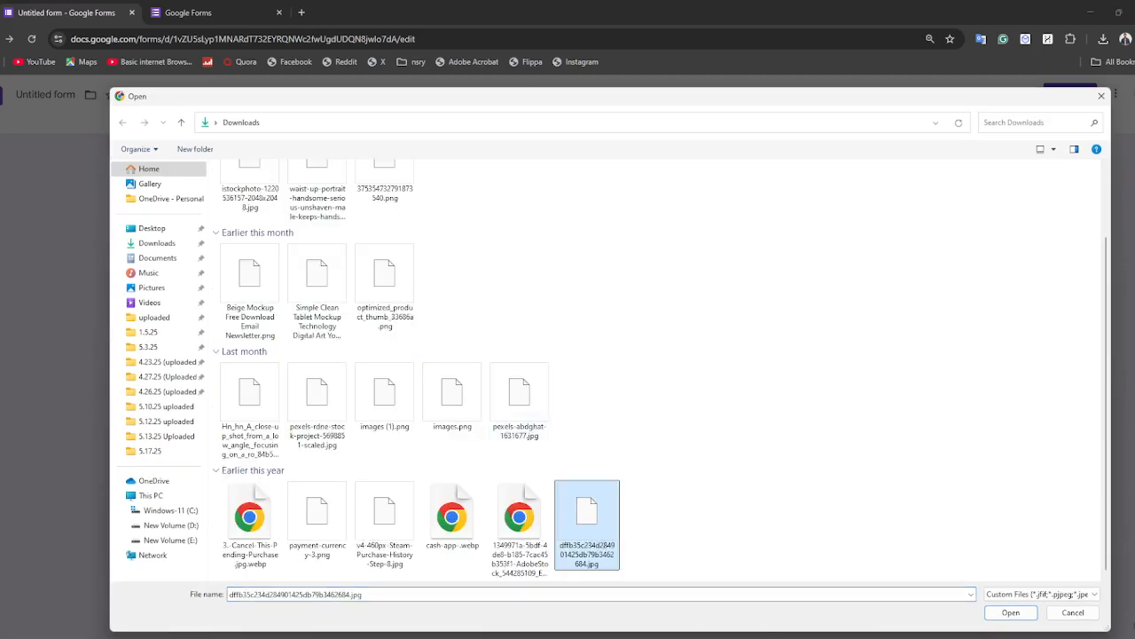
click(1011, 612)
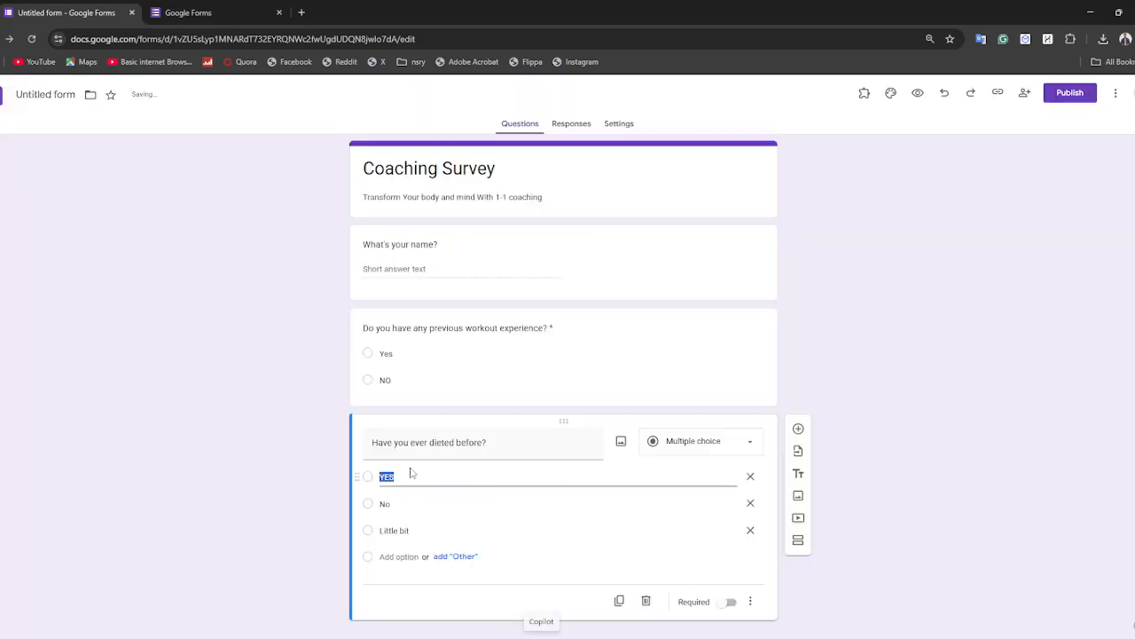
click(259, 456)
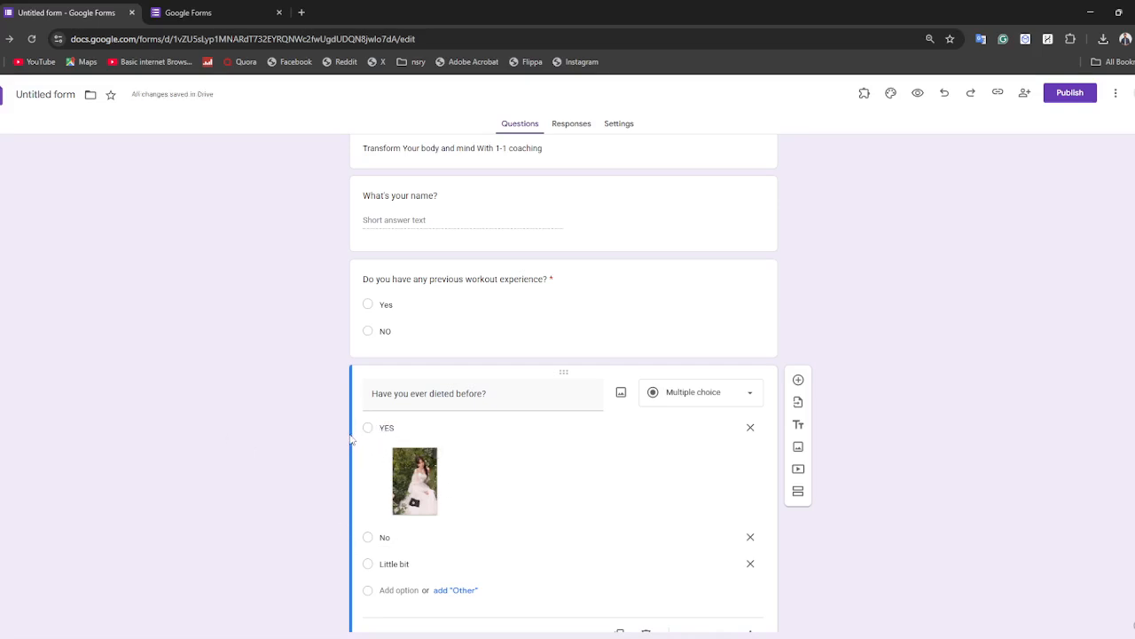
Step: Move the "Have you ever dieted before?" question above the workout experience question
drag(358, 428, 409, 370)
triple_click(379, 397)
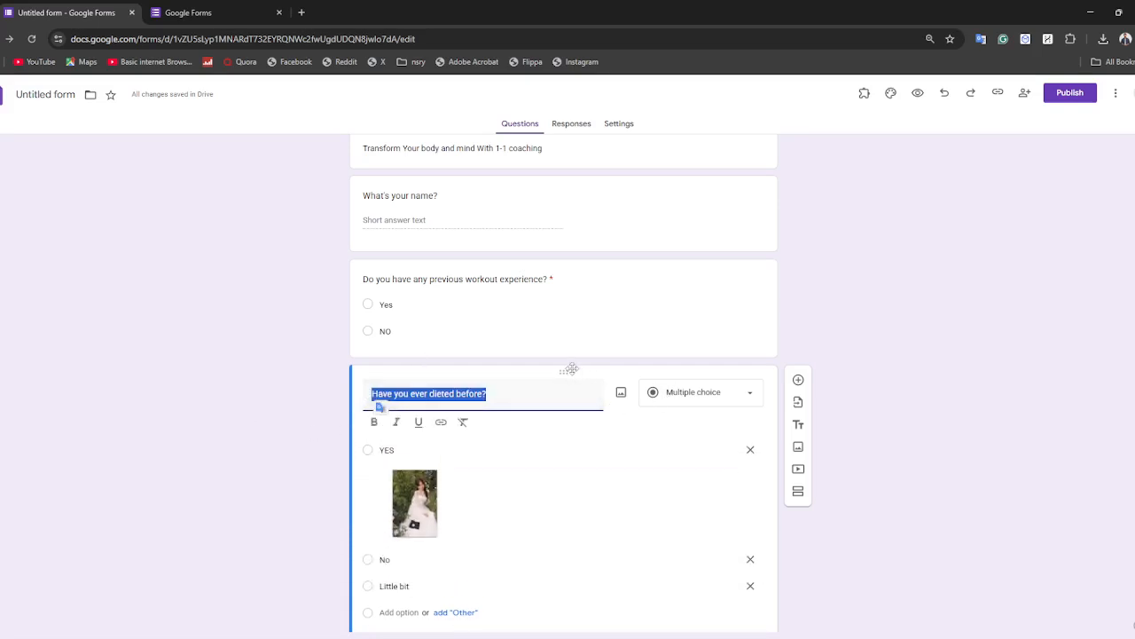
drag(565, 370, 577, 283)
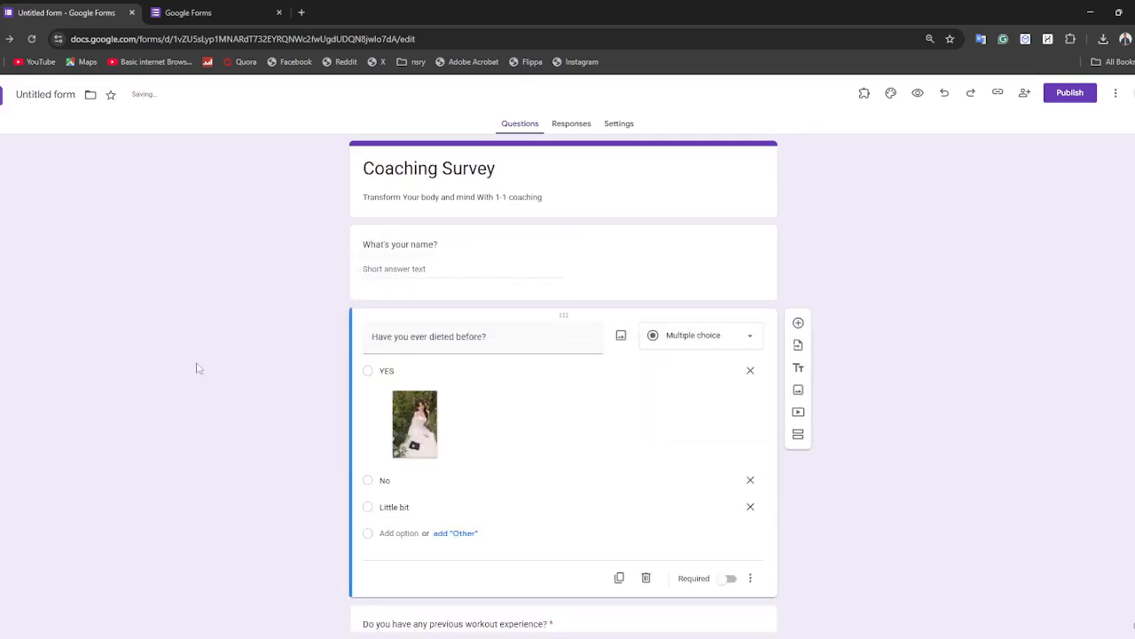
Step: Remove the image from the diet question's "YES" option
click(435, 392)
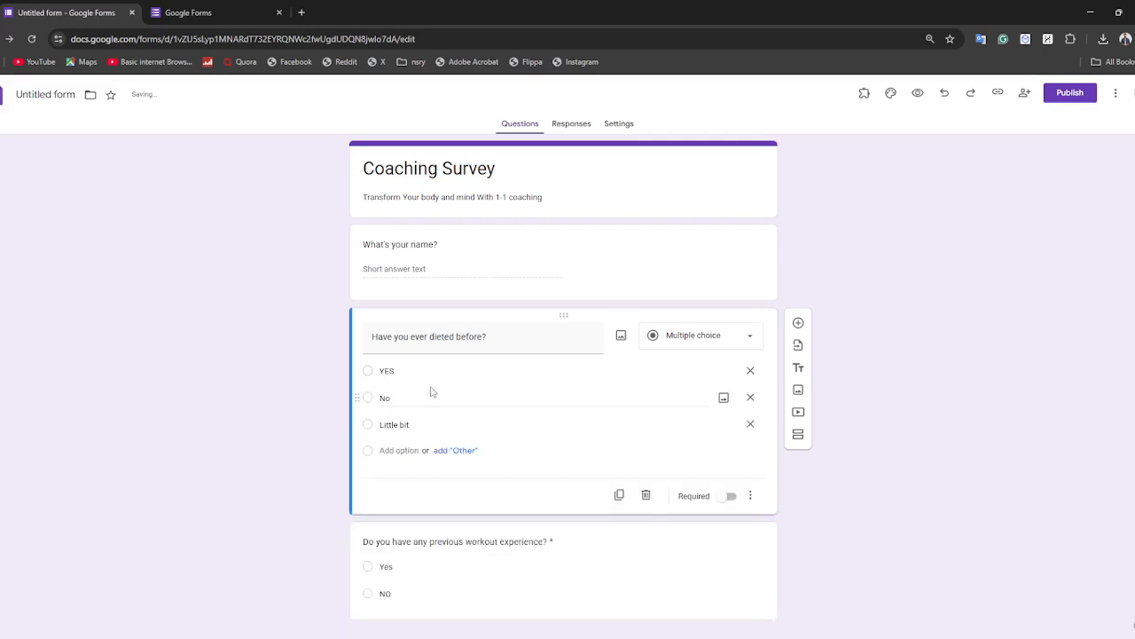
Step: Add a question directly below the diet question reading "How Old are u?"
scroll(568, 381, down, 1)
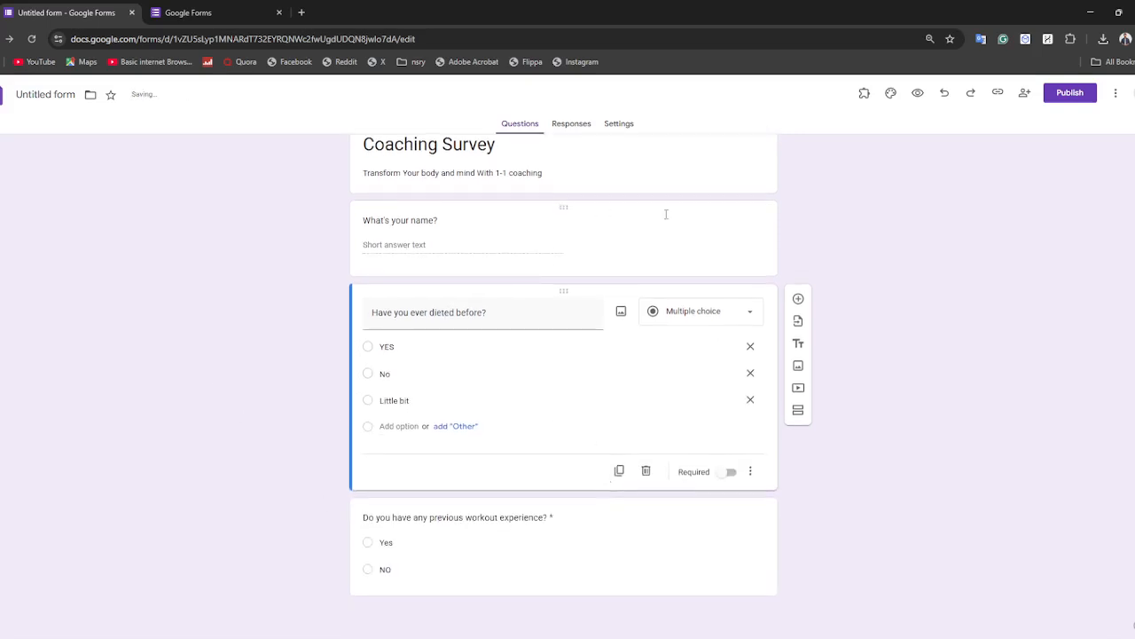
click(801, 299)
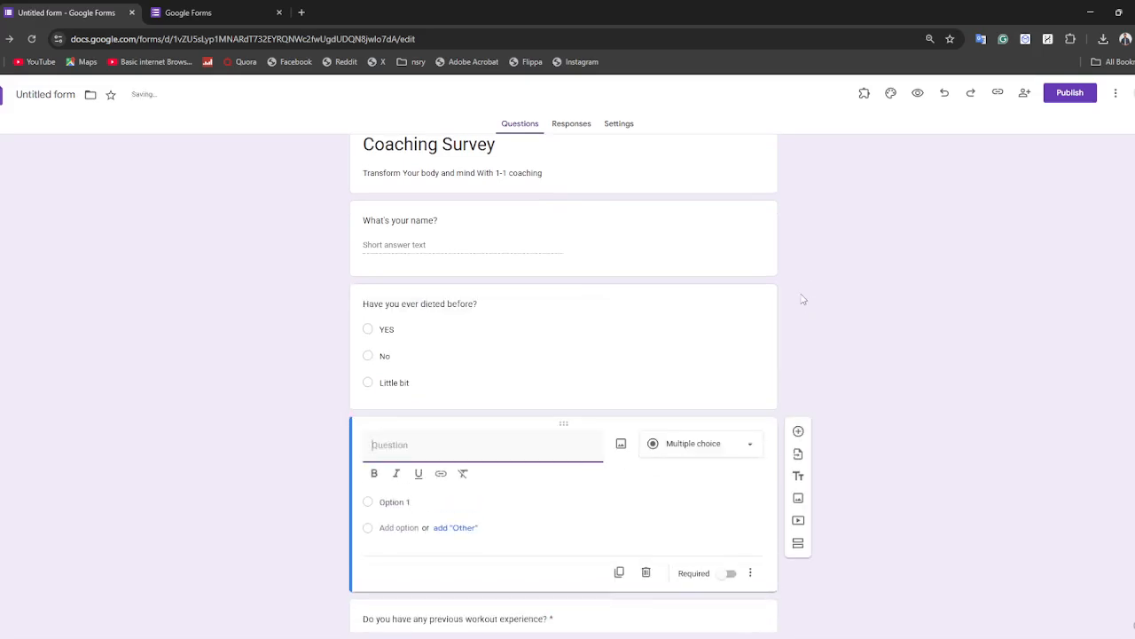
text(H)
text(u>)
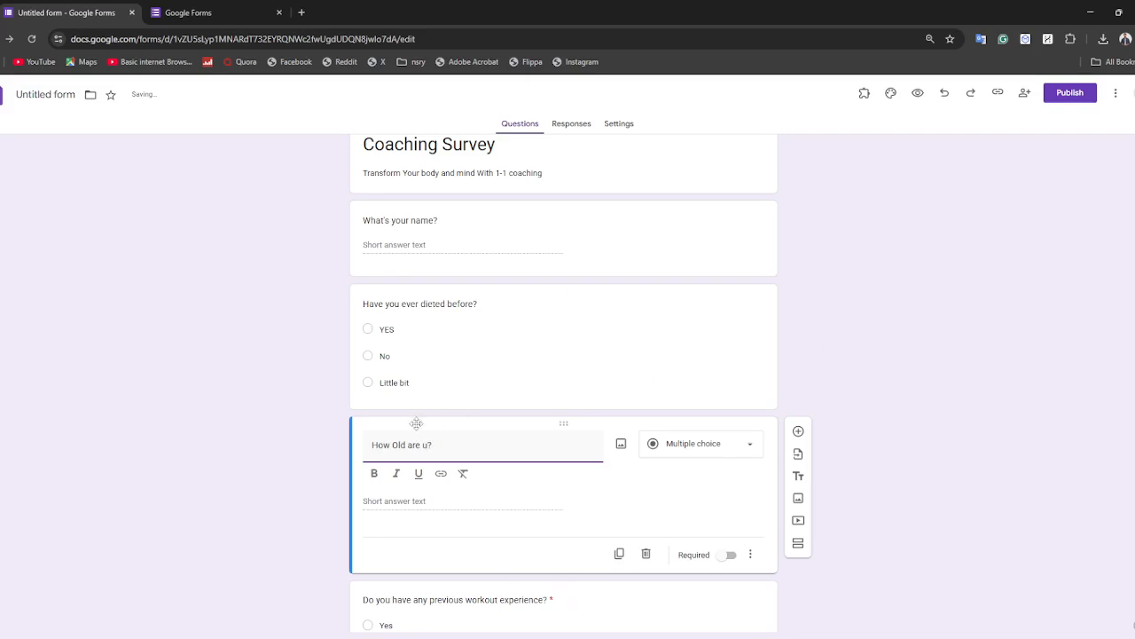
scroll(858, 164, up, 1)
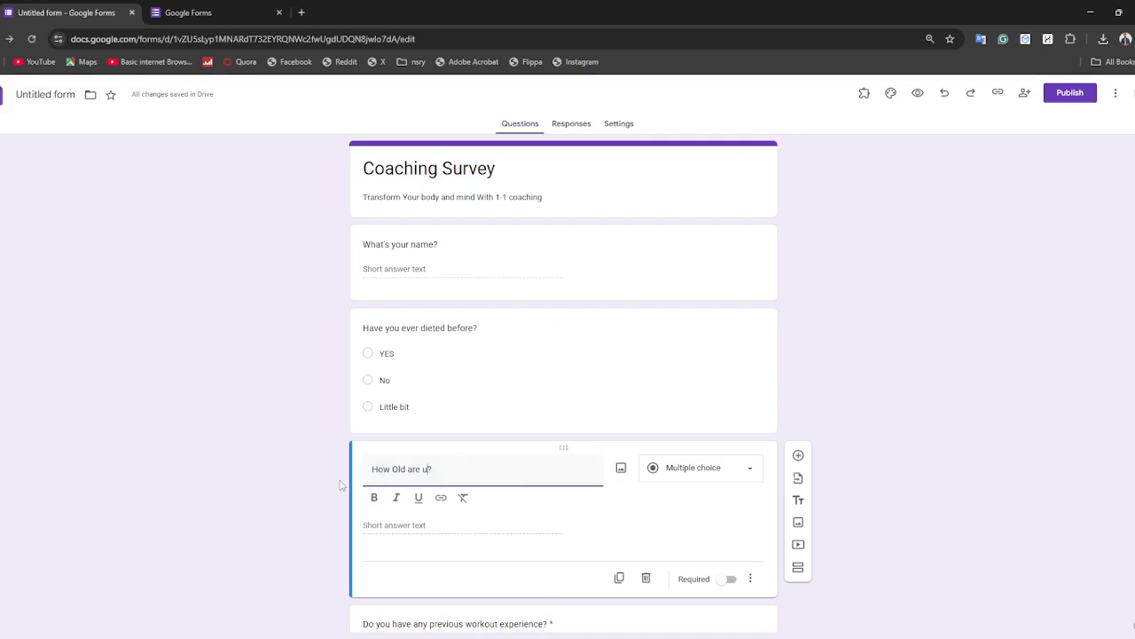
Step: Apply the first Work and School theme picture, the dark blue streaks of light, as the form's header image
click(892, 92)
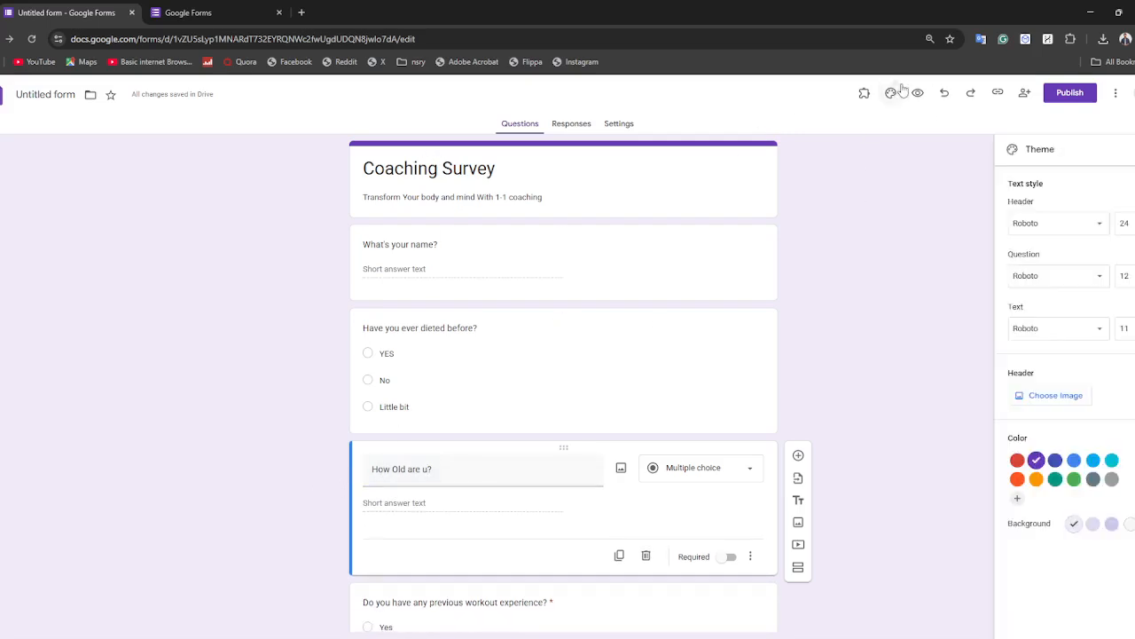
click(1042, 406)
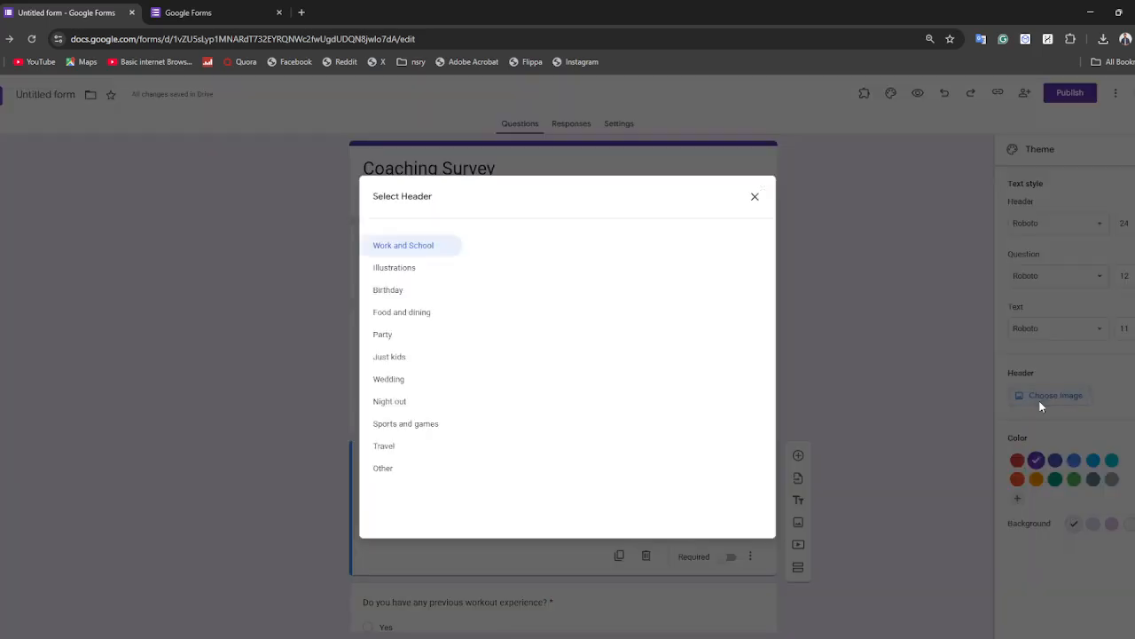
scroll(525, 390, down, 10)
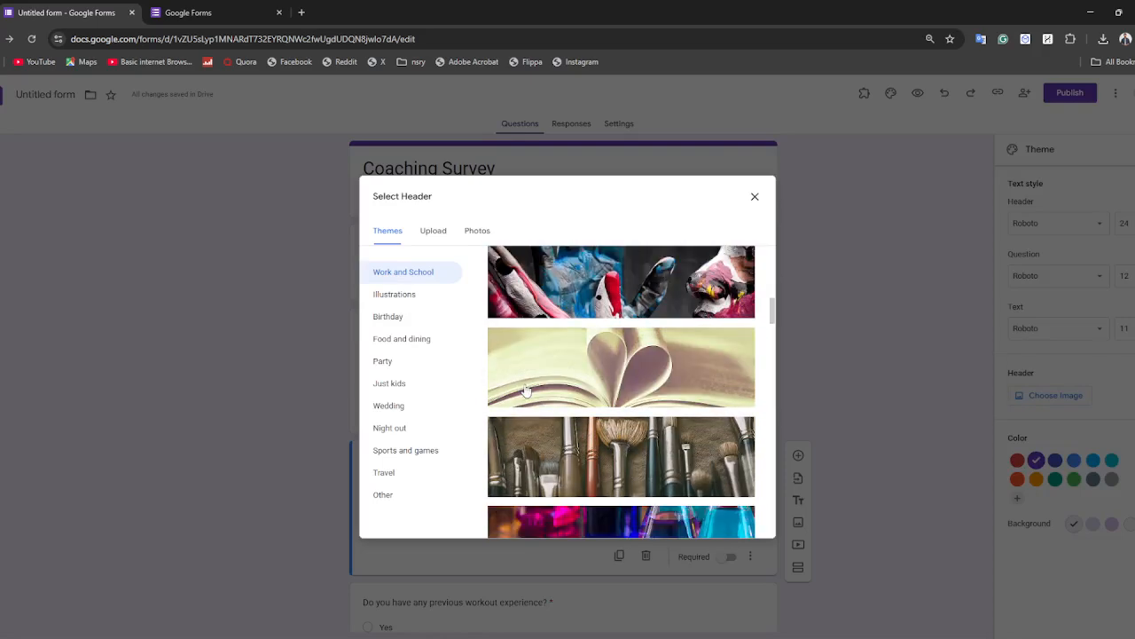
scroll(550, 372, up, 10)
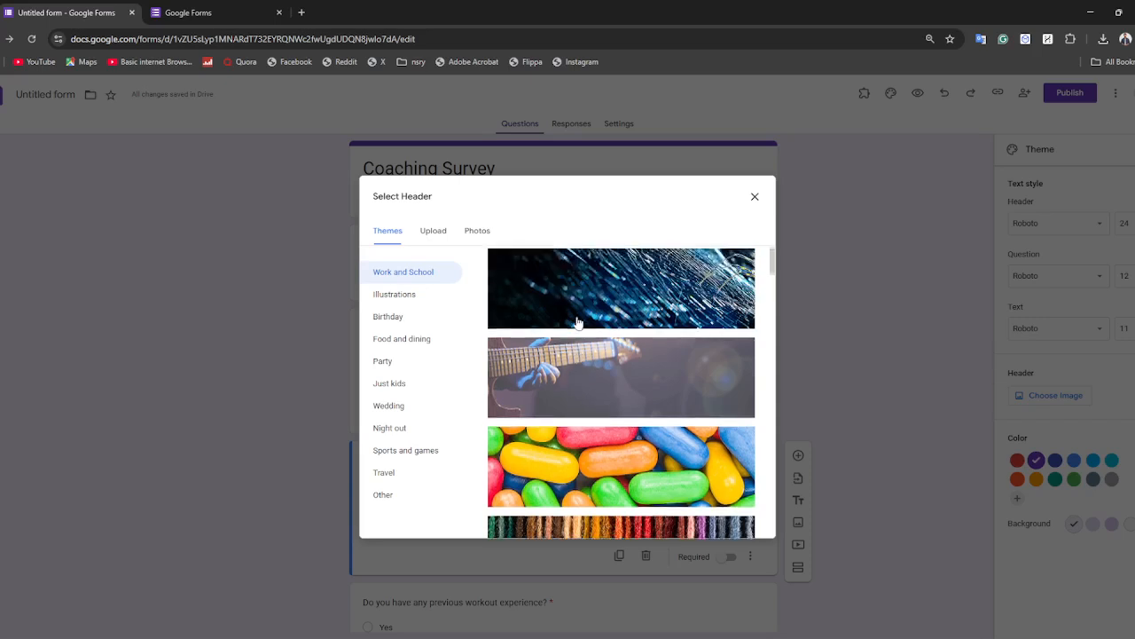
click(620, 297)
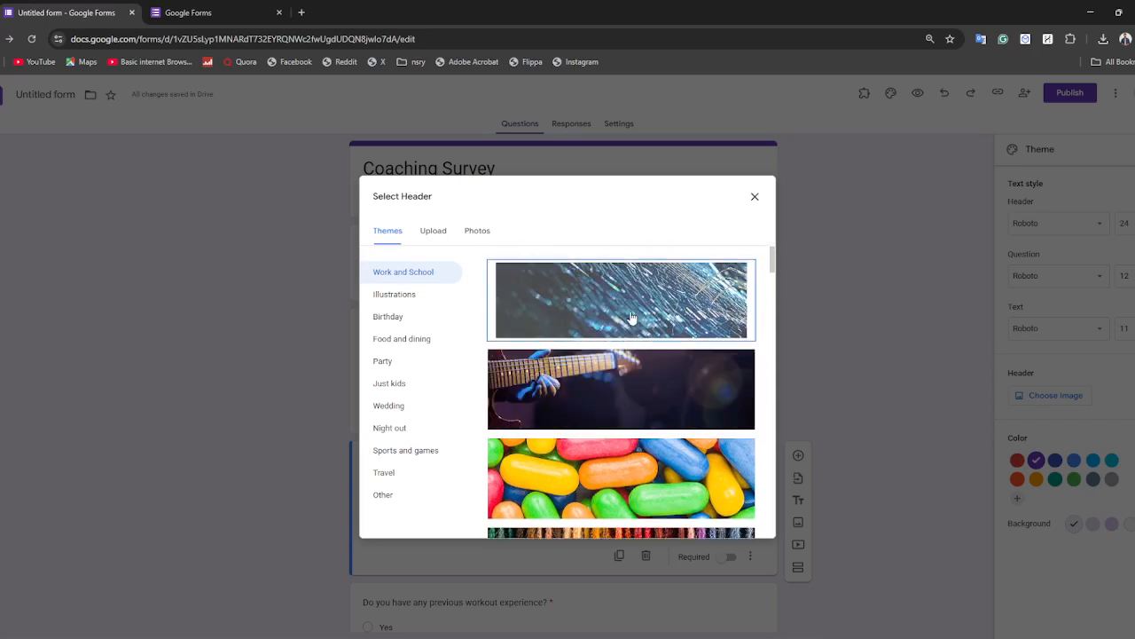
click(743, 523)
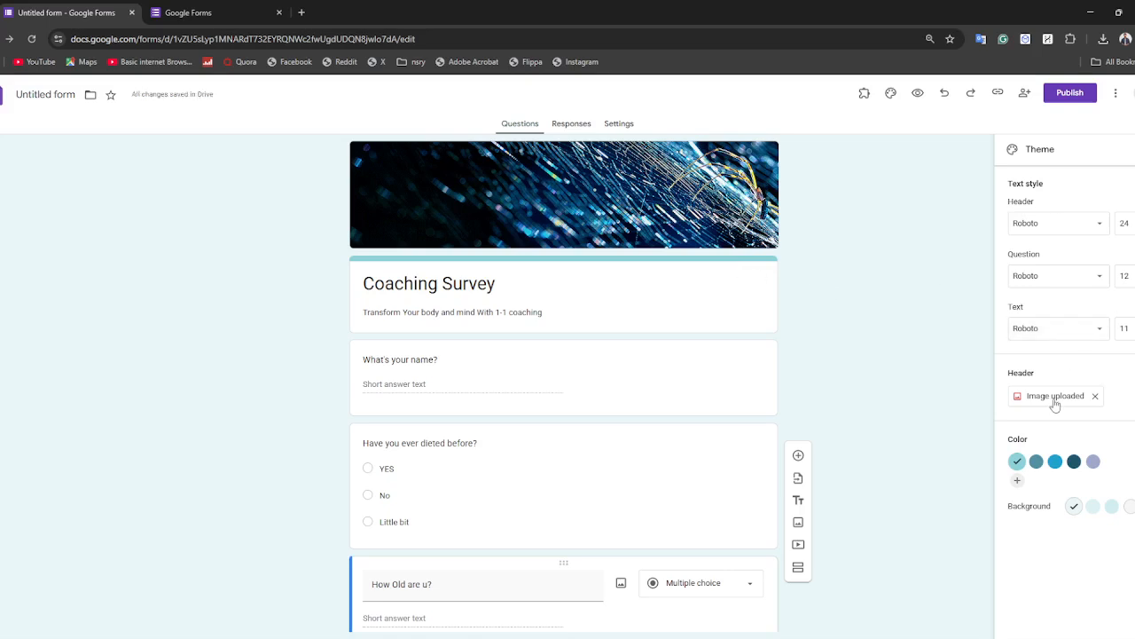
Step: Replace the header image with images (1).png uploaded from Downloads, moving the crop area slightly upward
click(1095, 397)
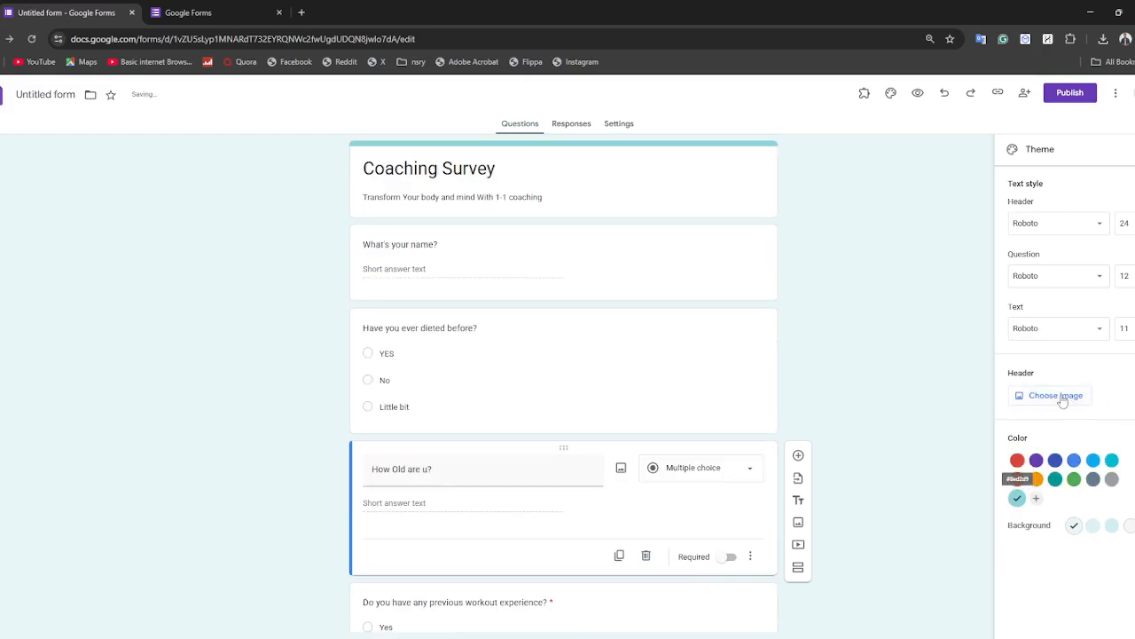
click(1061, 396)
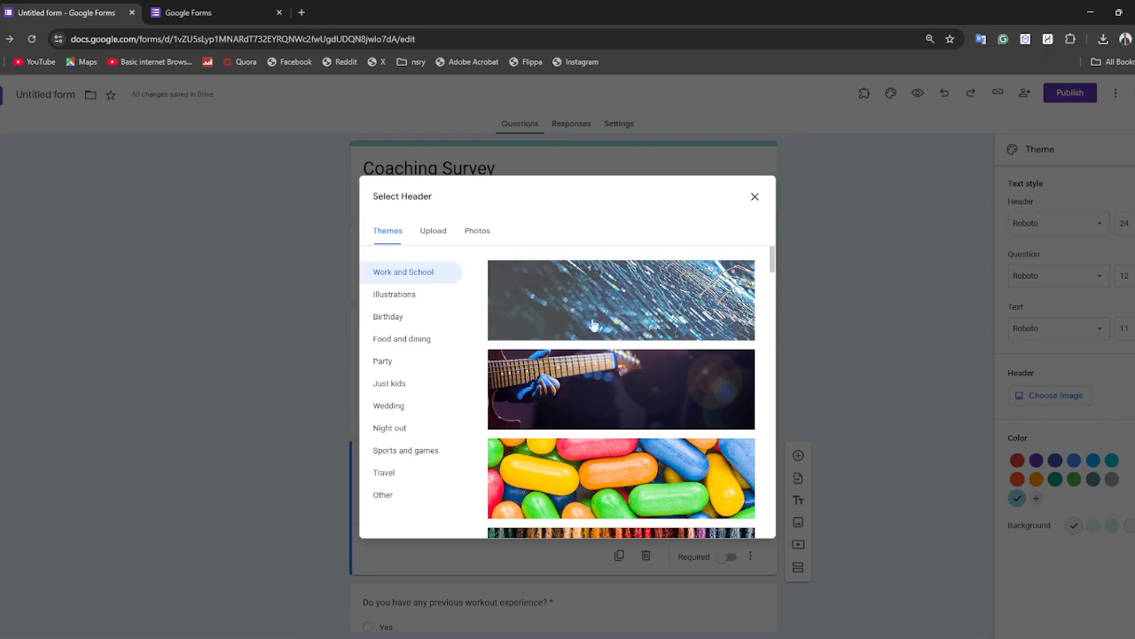
click(433, 239)
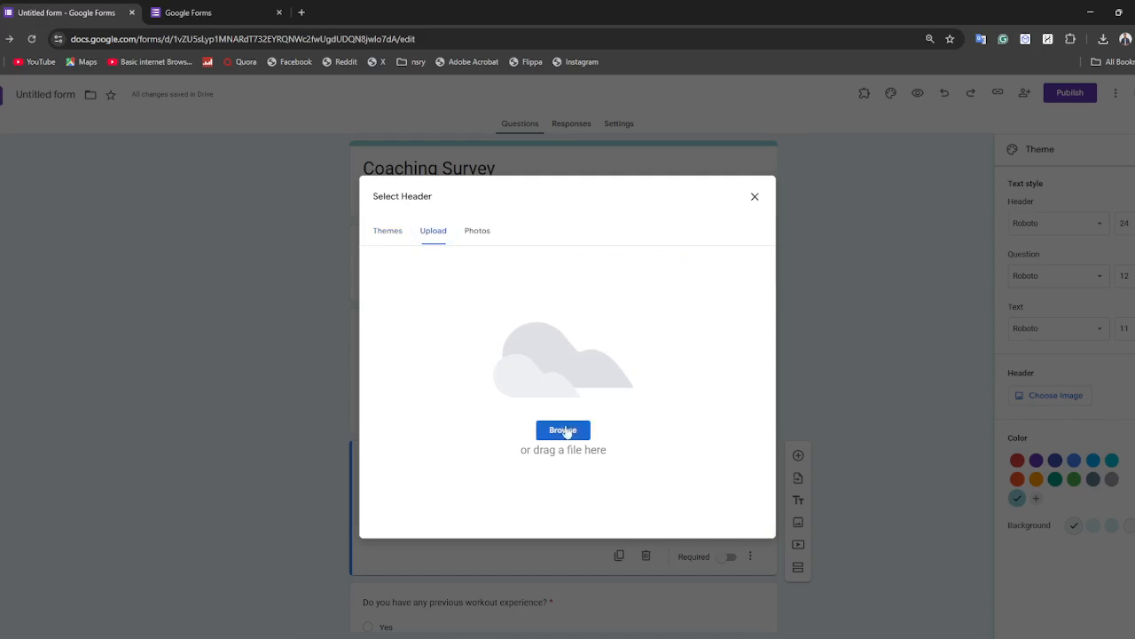
click(563, 433)
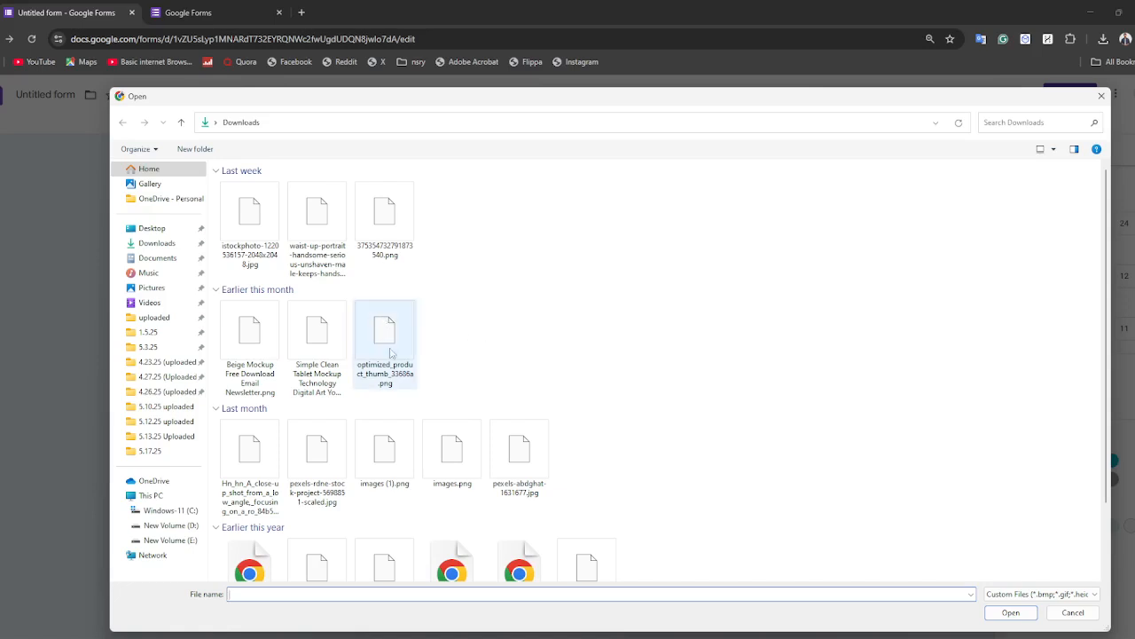
scroll(393, 373, down, 1)
click(322, 503)
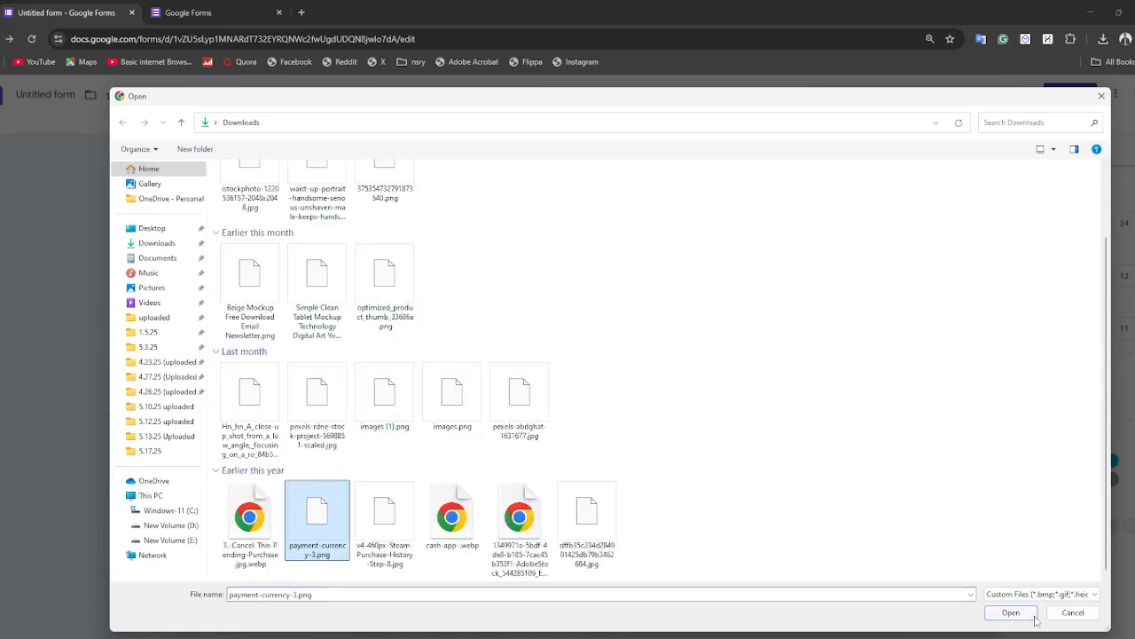
click(396, 439)
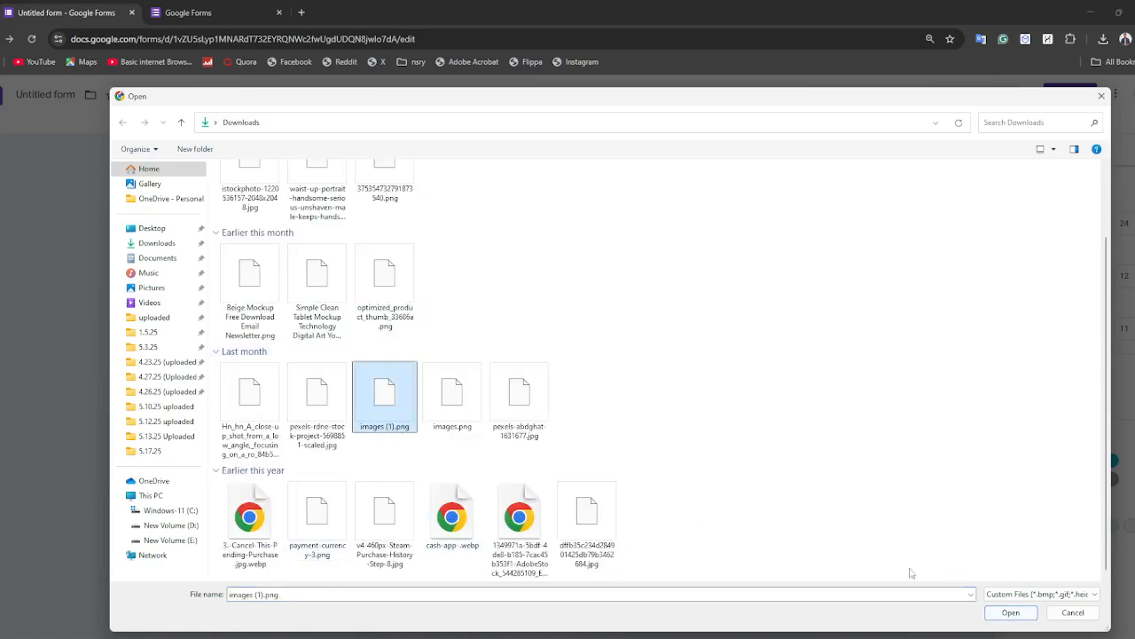
click(1014, 613)
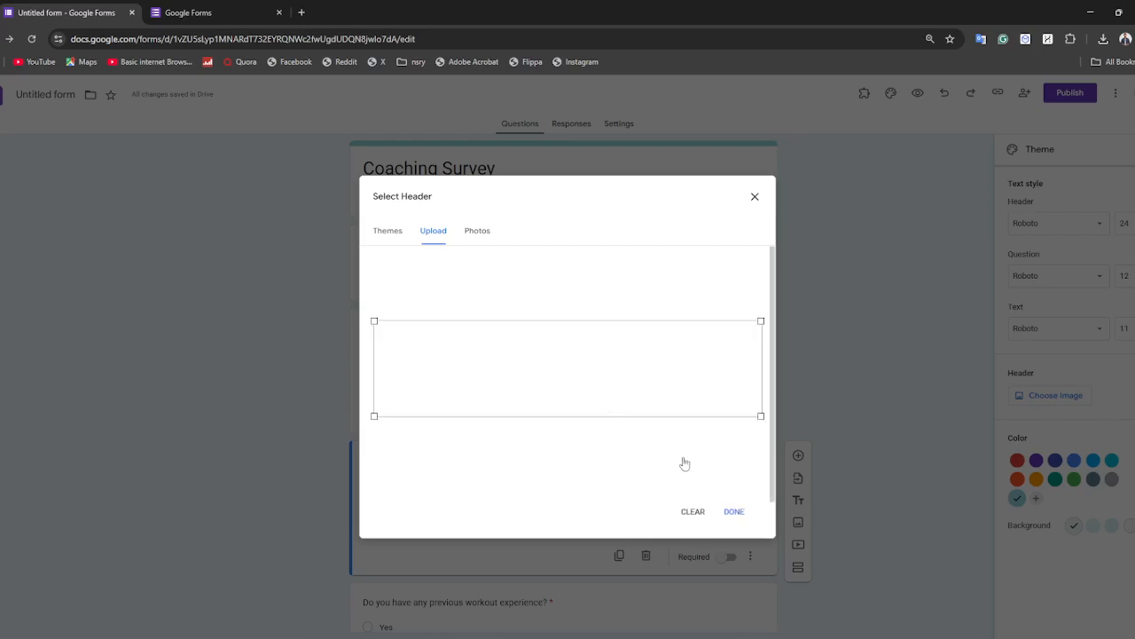
drag(597, 354, 561, 343)
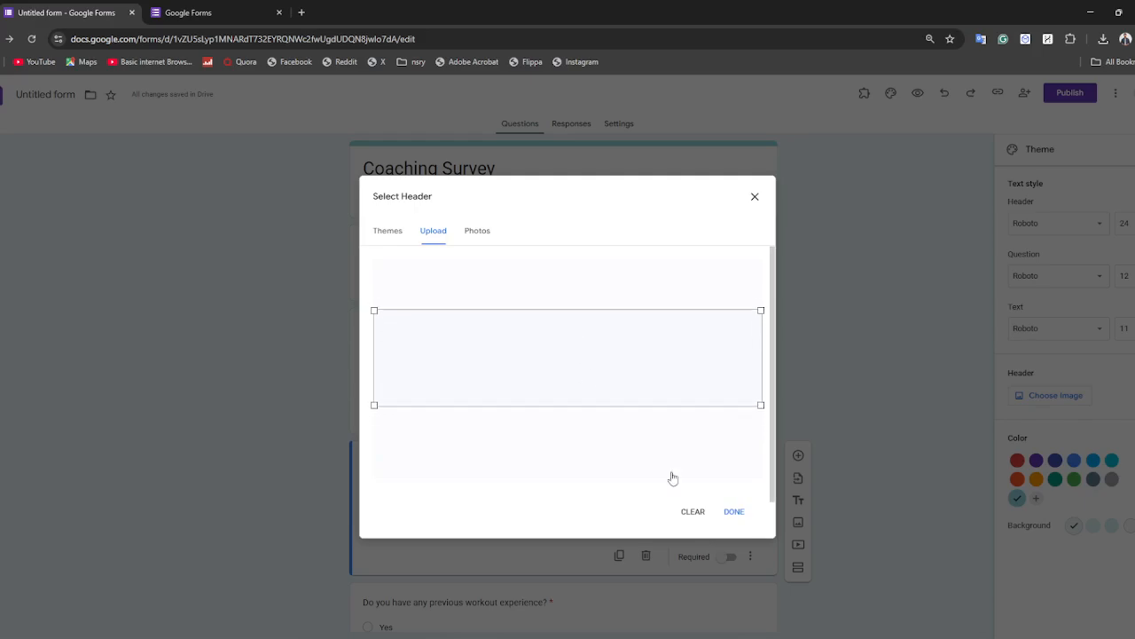
click(732, 513)
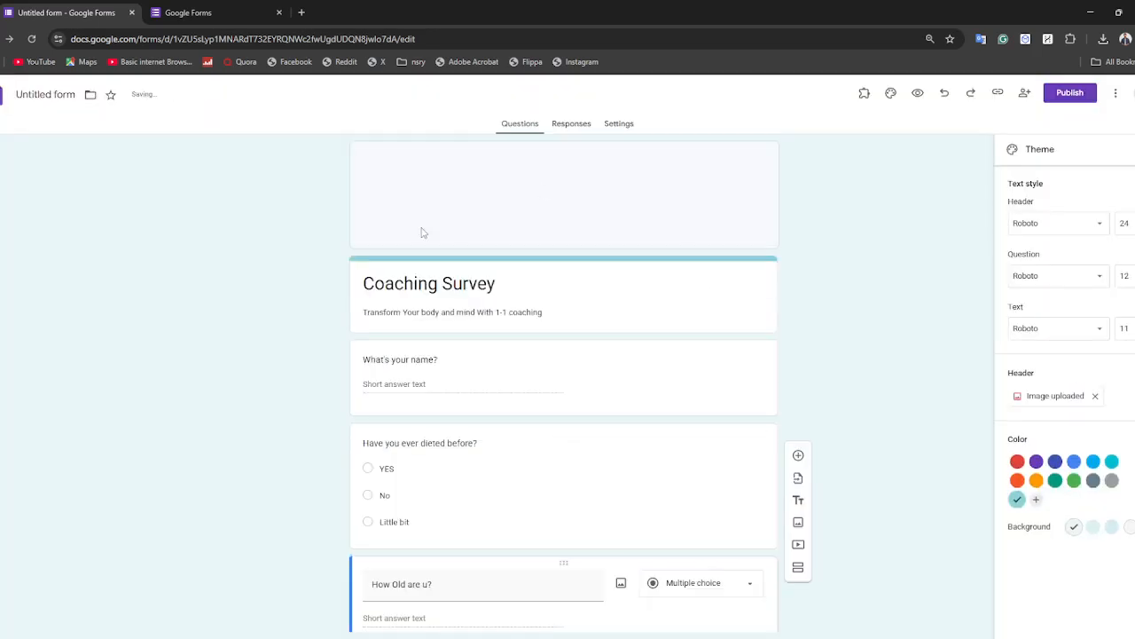
Step: Set the theme's header font to Impact
scroll(710, 190, down, 2)
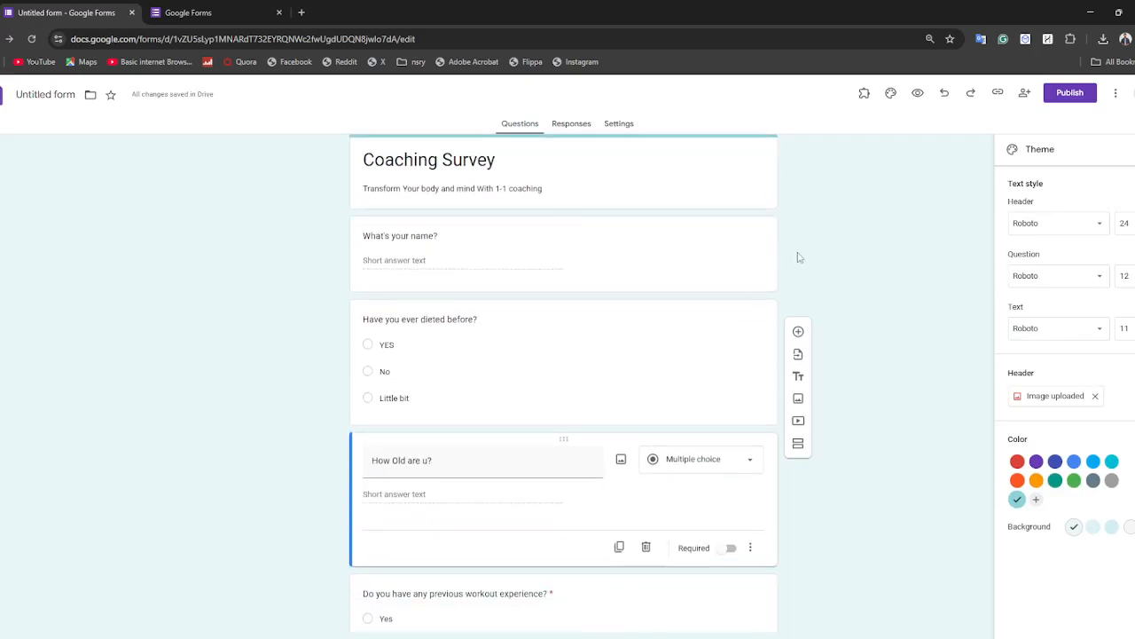
click(387, 344)
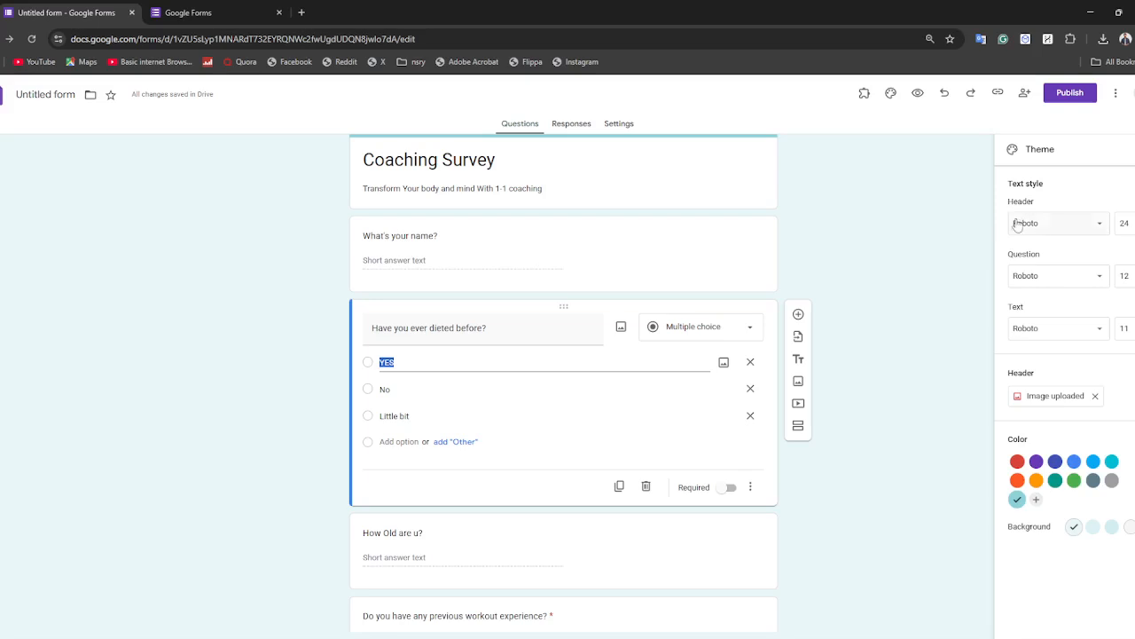
click(935, 265)
click(1016, 231)
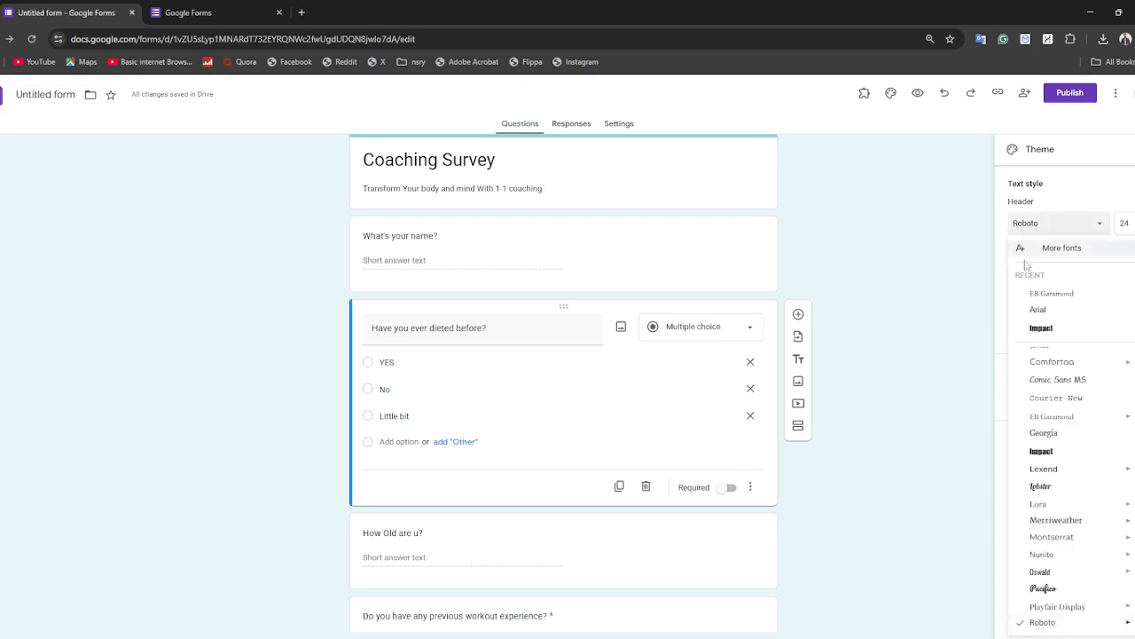
click(1048, 333)
click(1061, 227)
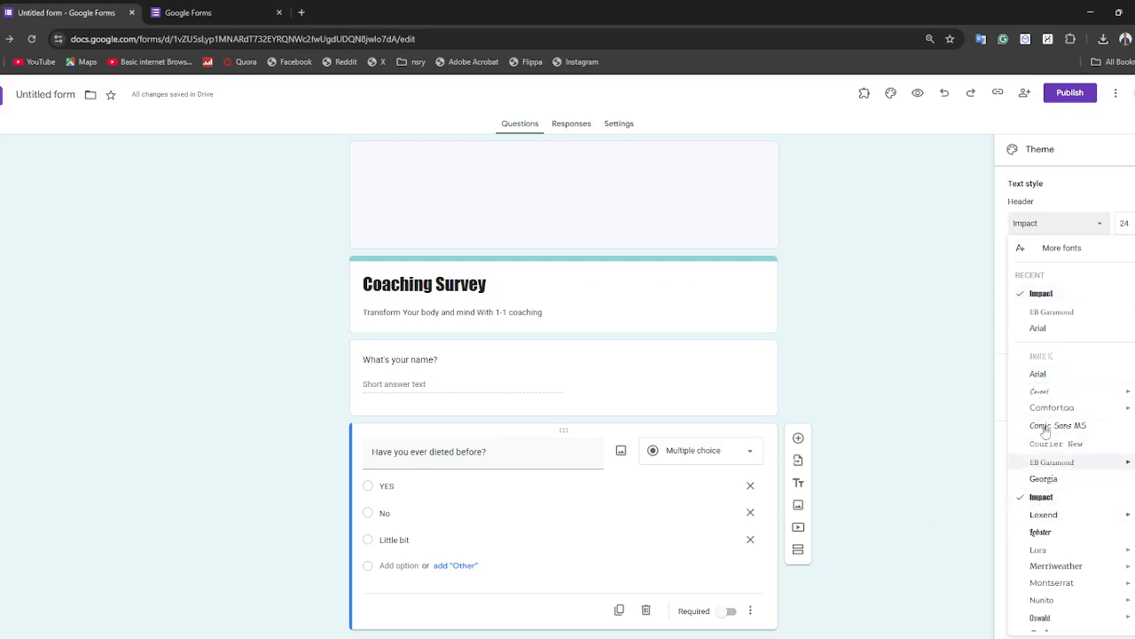
click(852, 231)
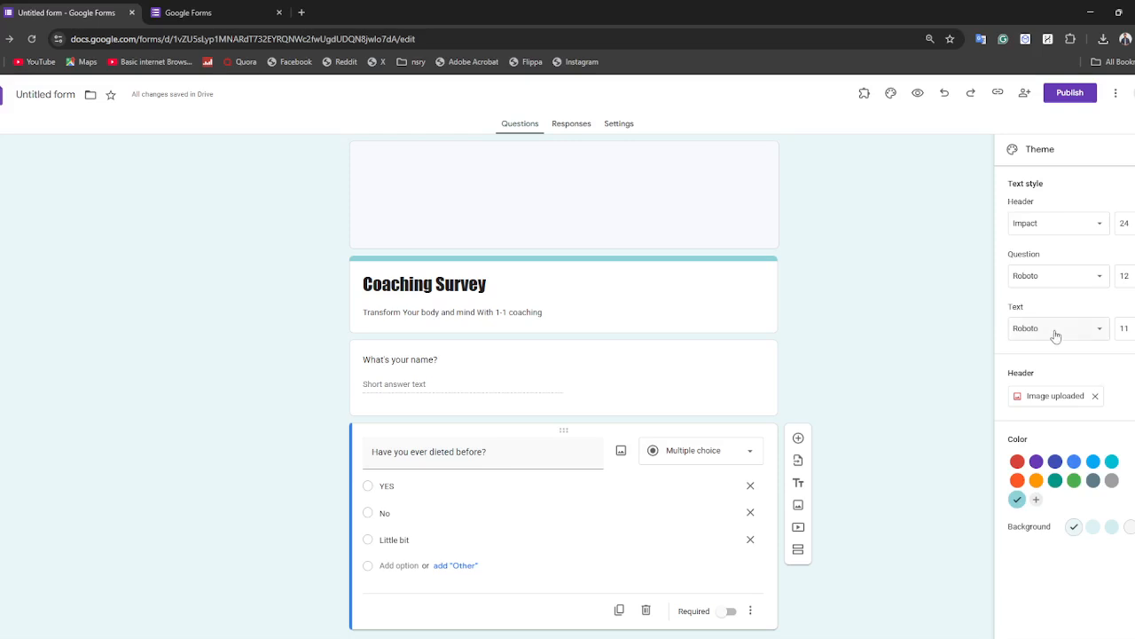
Step: Set the theme's question font to Pacifico and look over the questions in the form
click(1031, 274)
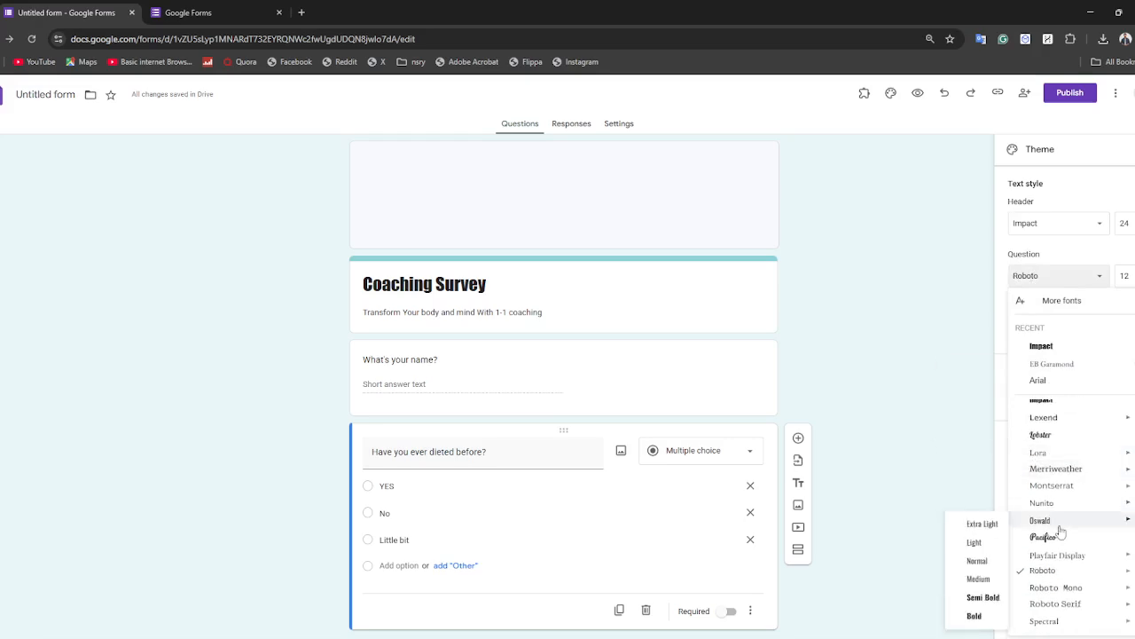
click(1043, 599)
scroll(431, 440, down, 1)
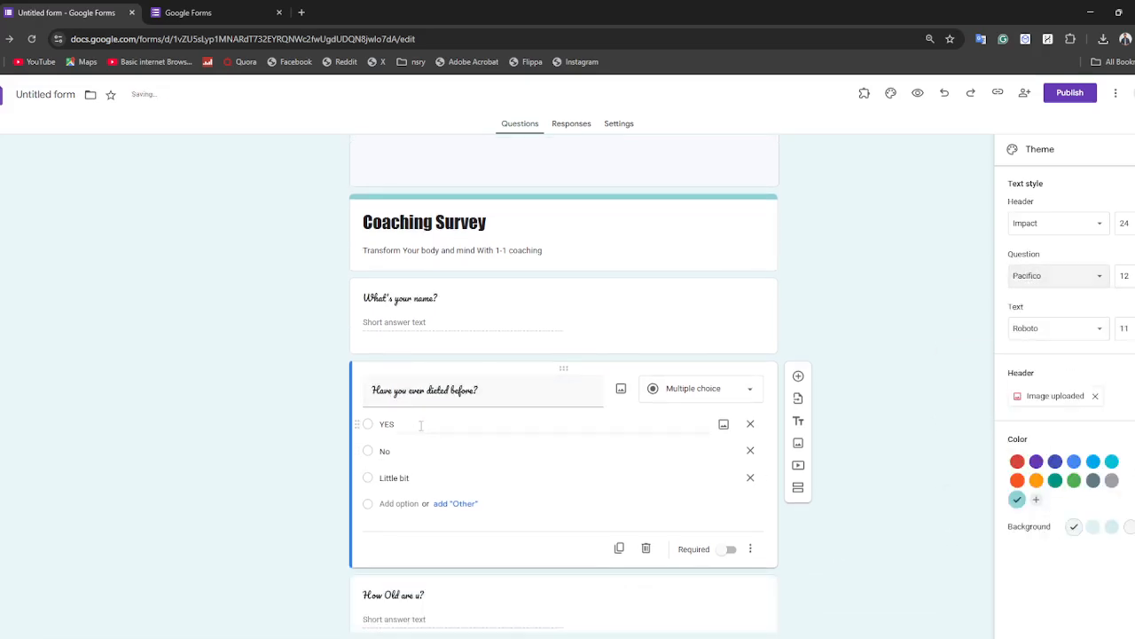
scroll(257, 510, down, 2)
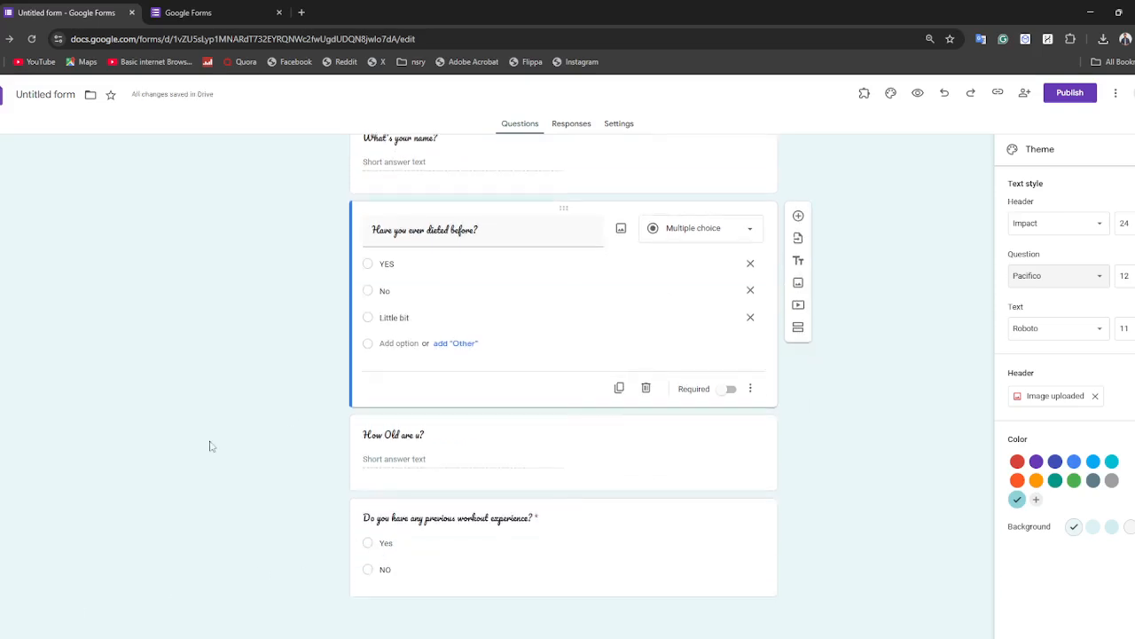
scroll(497, 404, up, 3)
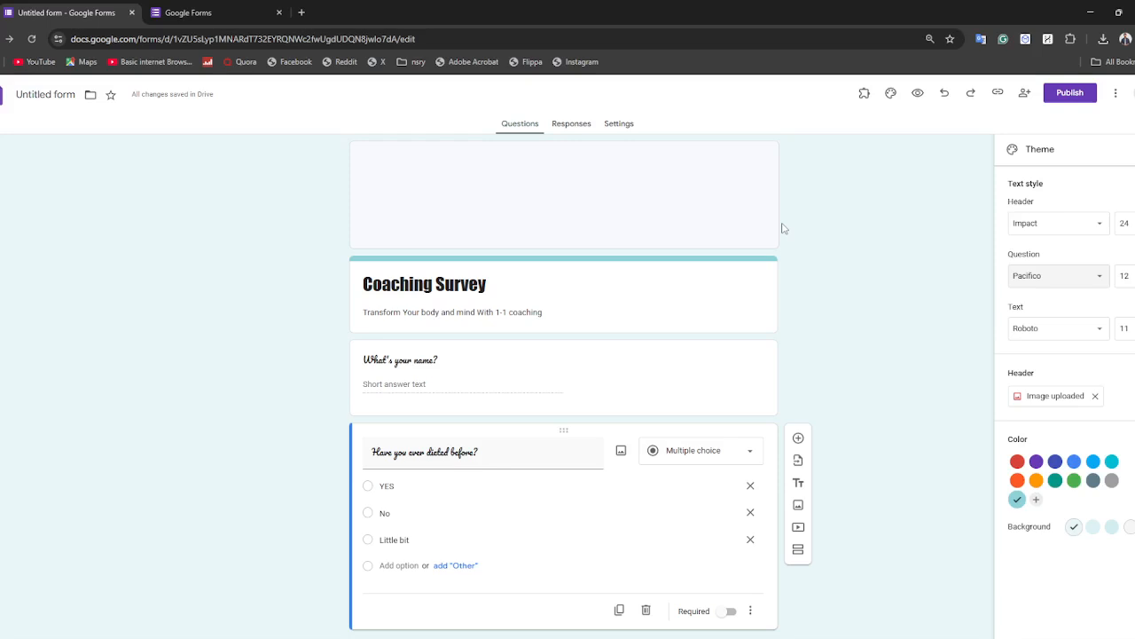
Step: Try header text sizes of 19 and 18, and return the size to 24
right_click(811, 151)
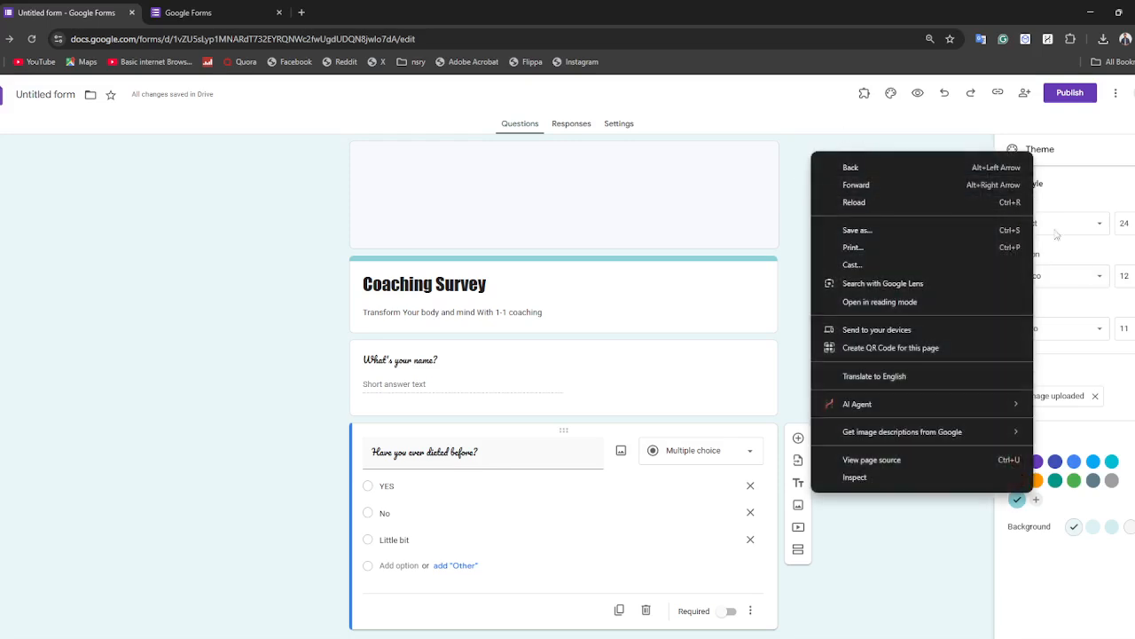
click(1132, 222)
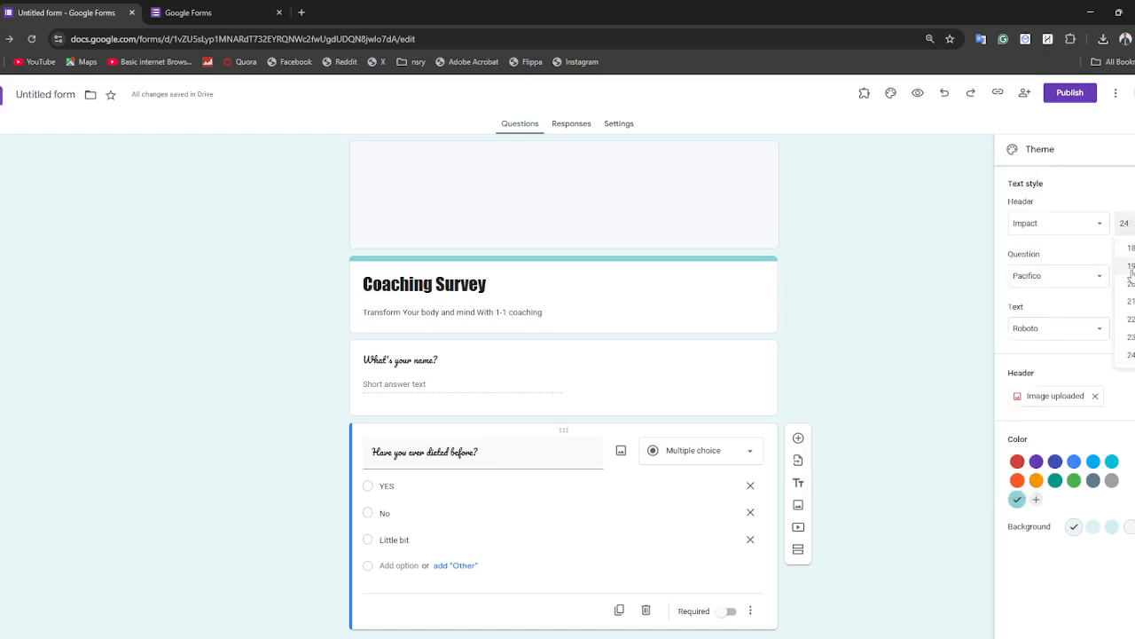
click(1132, 268)
click(1132, 230)
click(1131, 248)
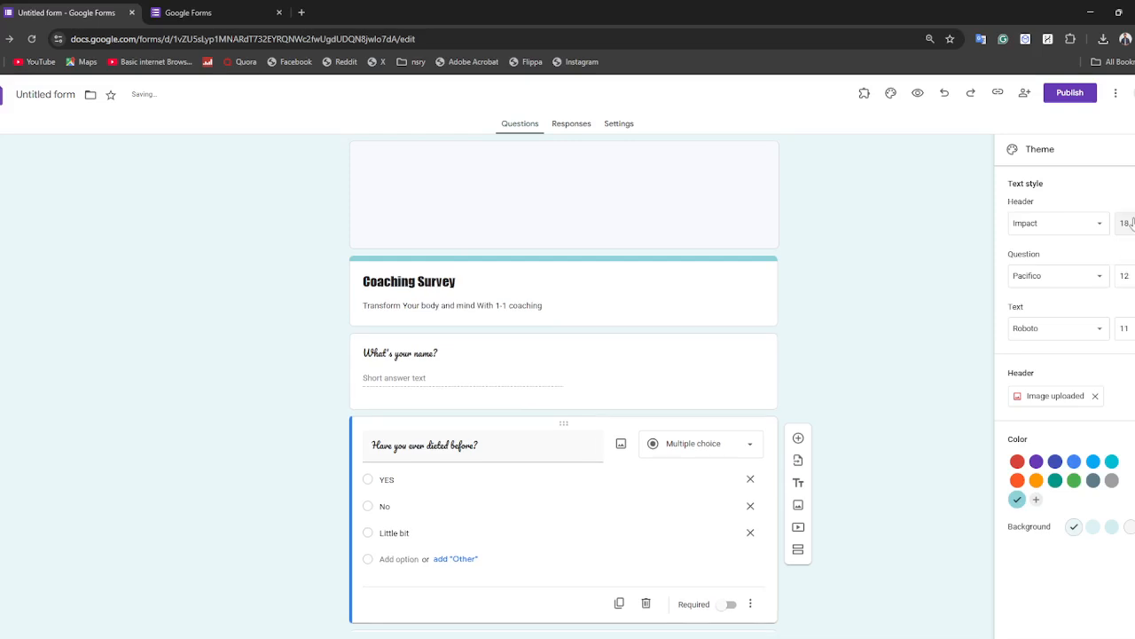
click(1124, 223)
click(1131, 355)
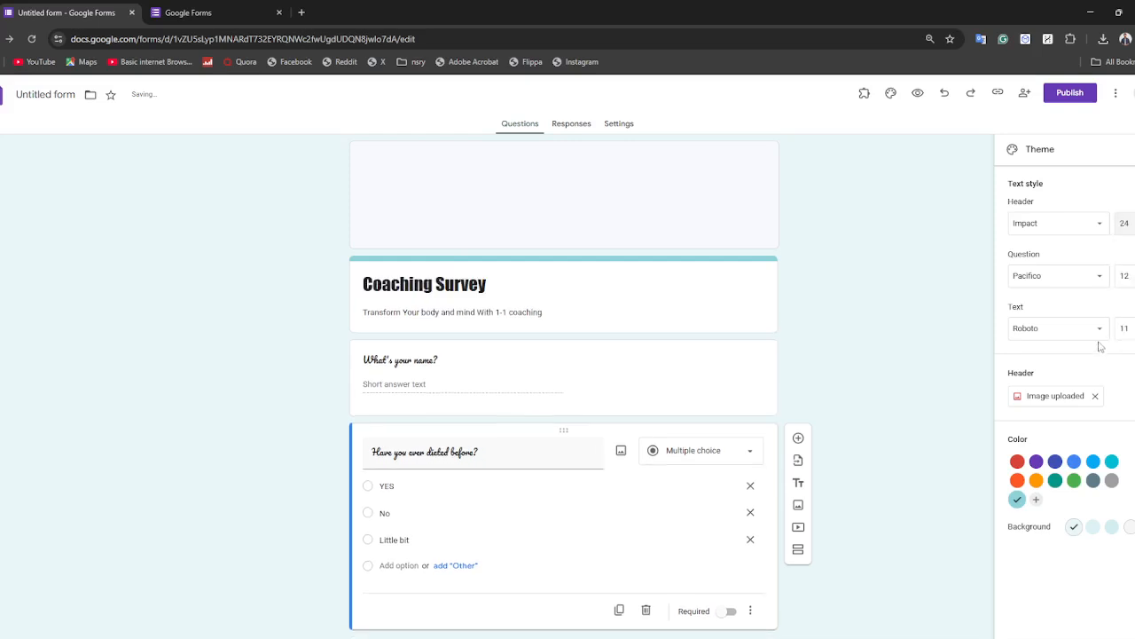
Step: Try the purple and blue theme colors, testing the darkest blue tint and the light gray as background
click(1036, 462)
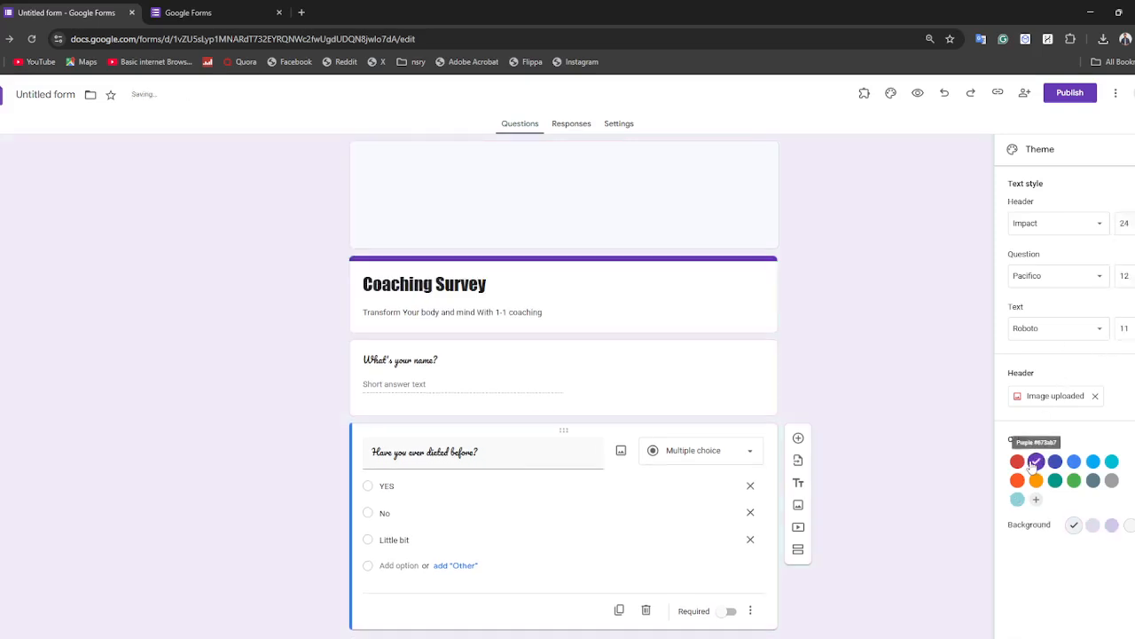
click(1074, 462)
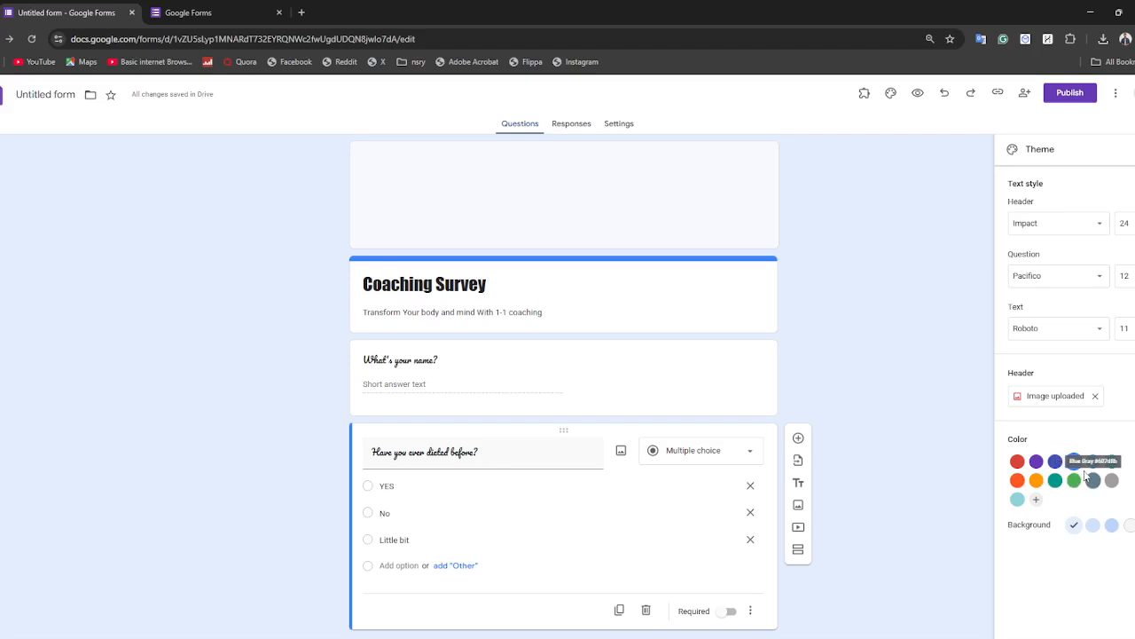
click(1110, 528)
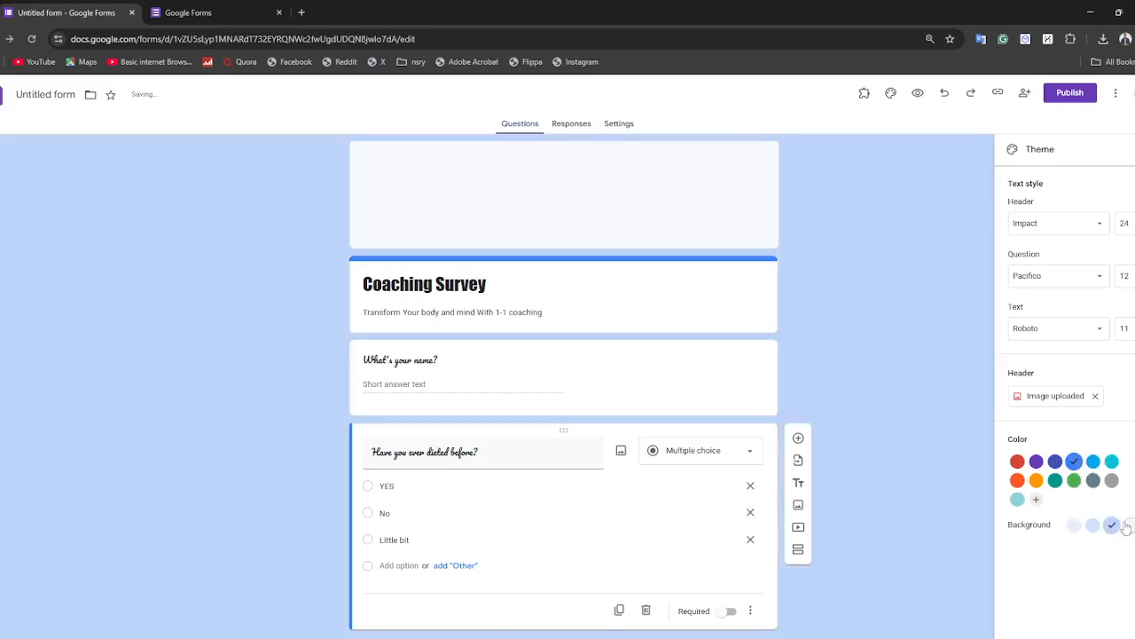
click(1129, 526)
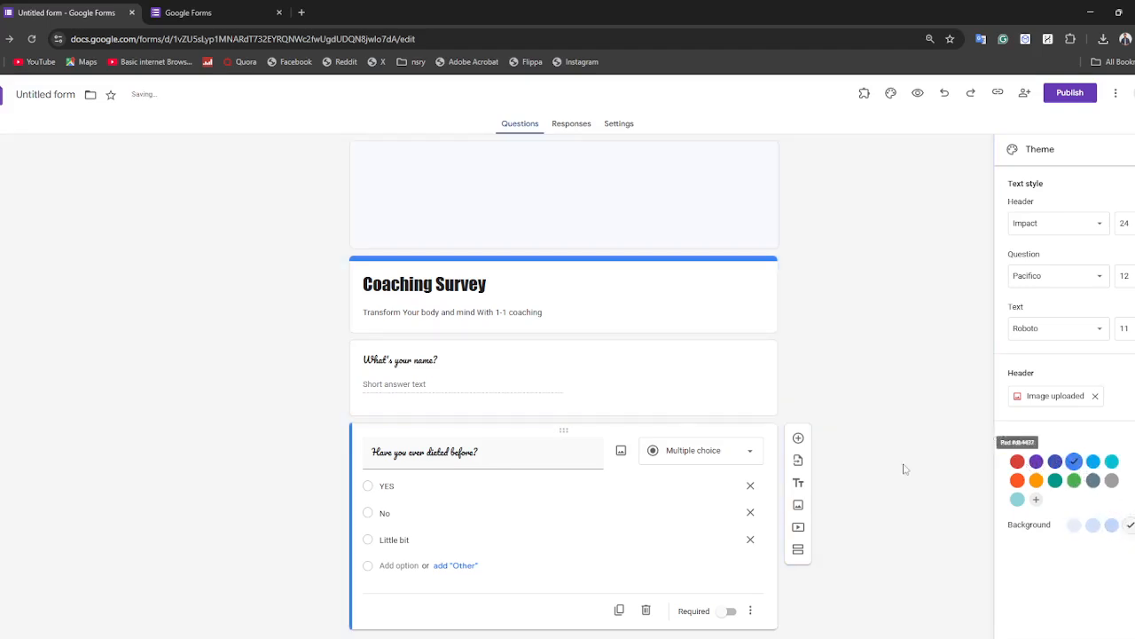
Step: Set the theme color to deep orange with its darkest background tint, and close the theme settings
click(1018, 480)
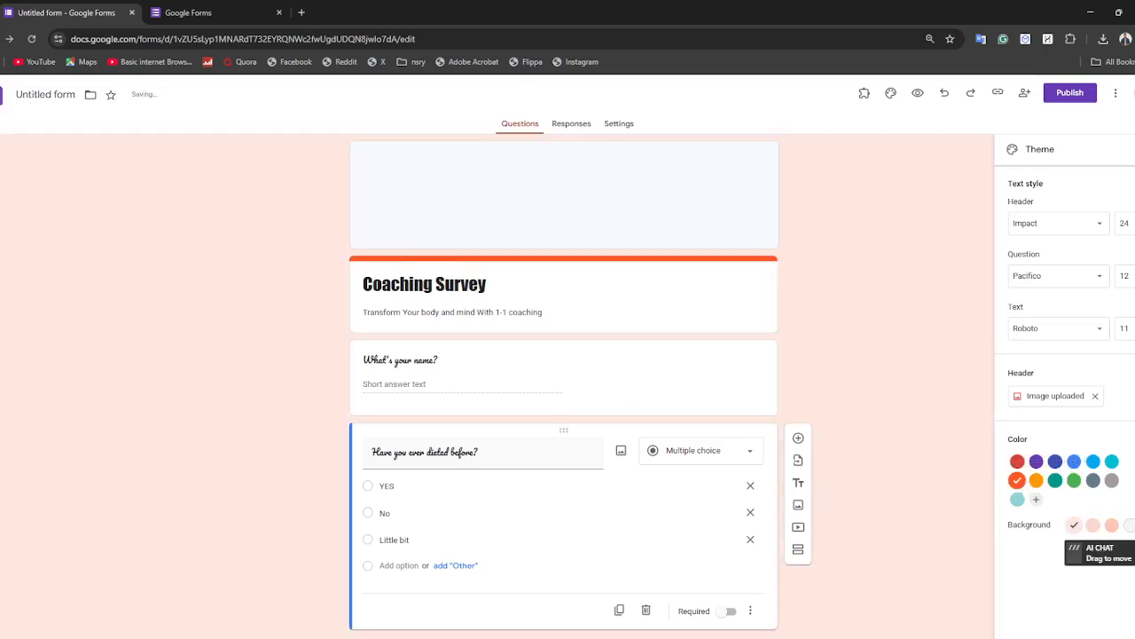
click(1111, 524)
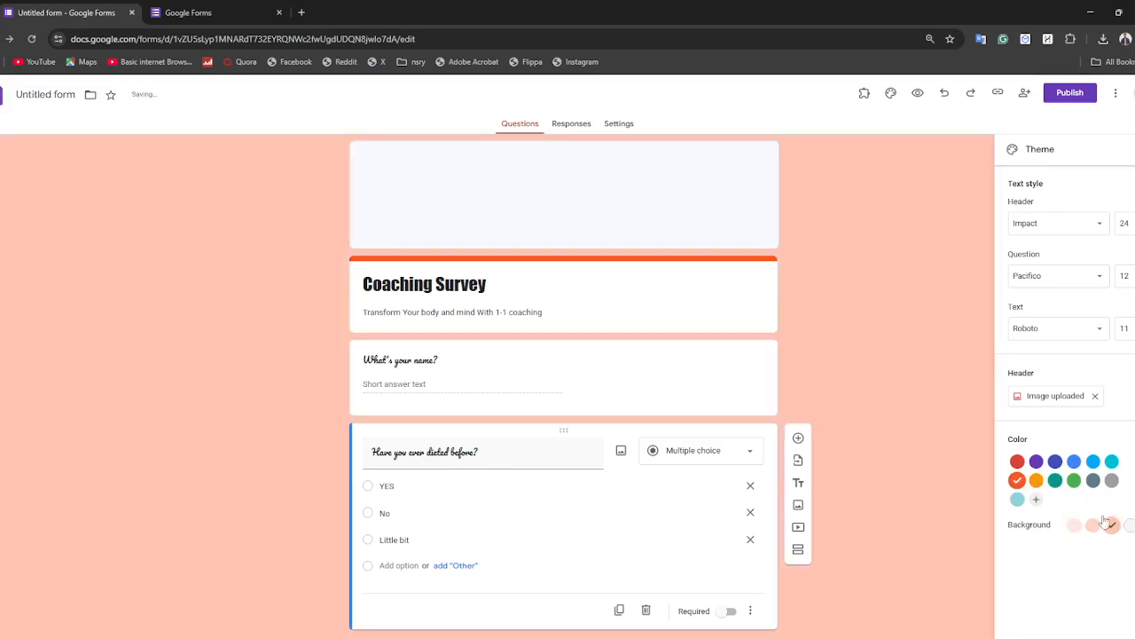
click(1134, 149)
scroll(509, 294, down, 4)
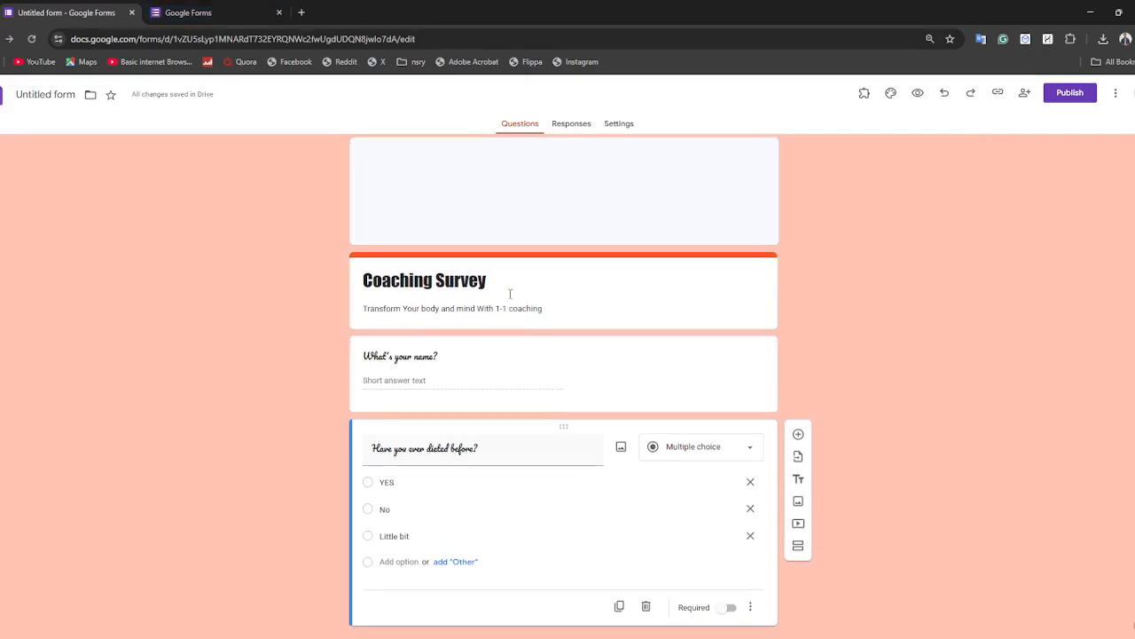
Step: Look over the form's settings page and review the editor view access options in its sharing dialog without changing them
click(619, 124)
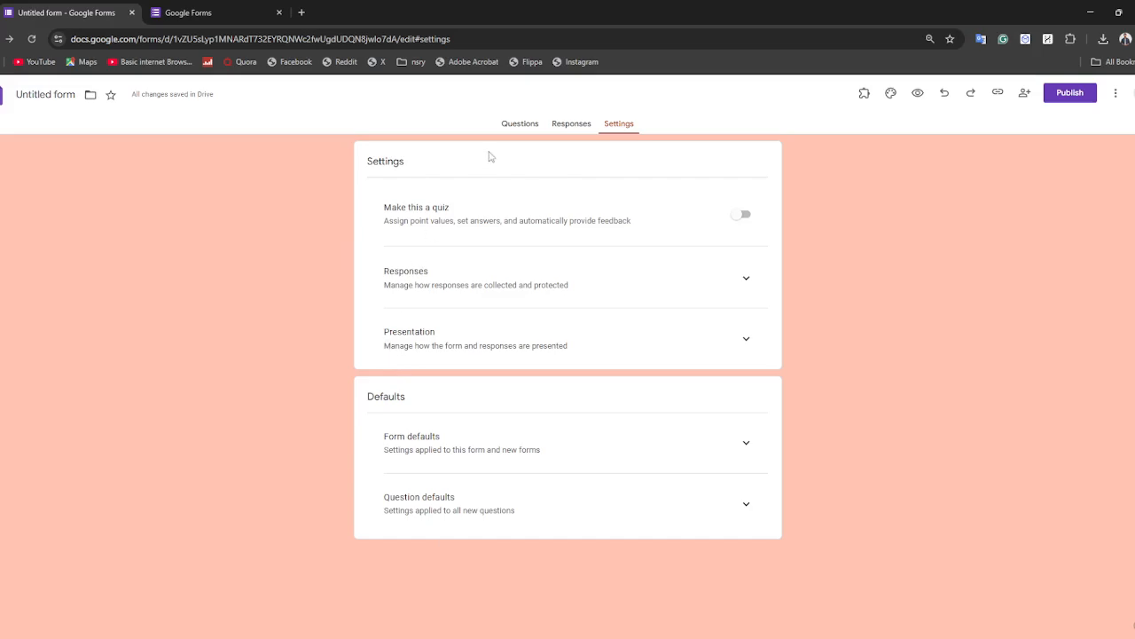
click(518, 126)
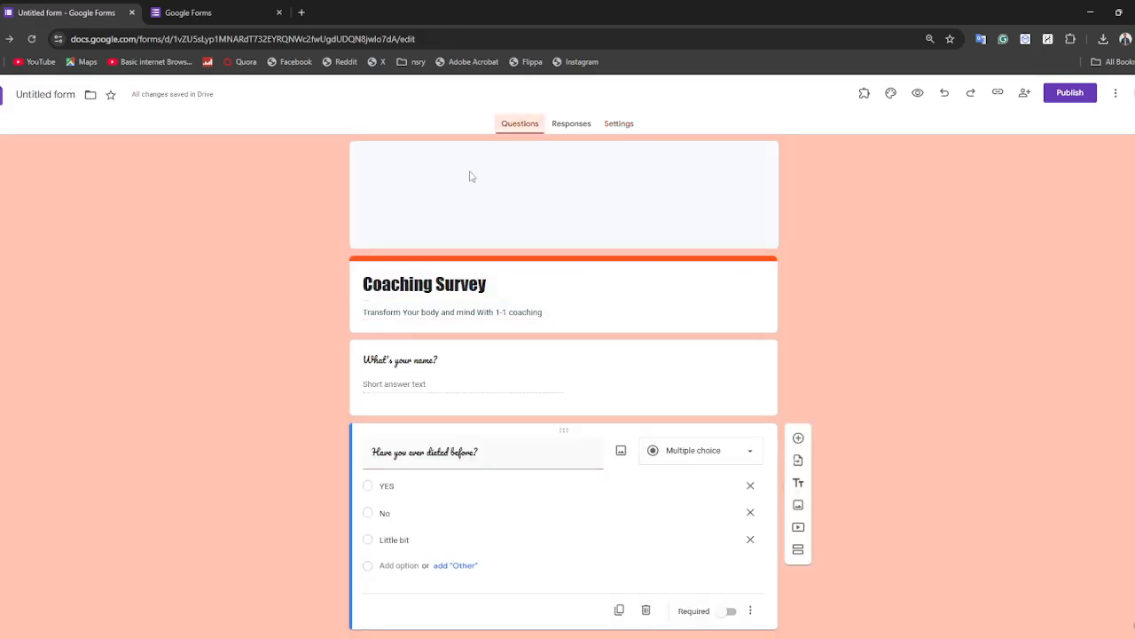
click(1016, 92)
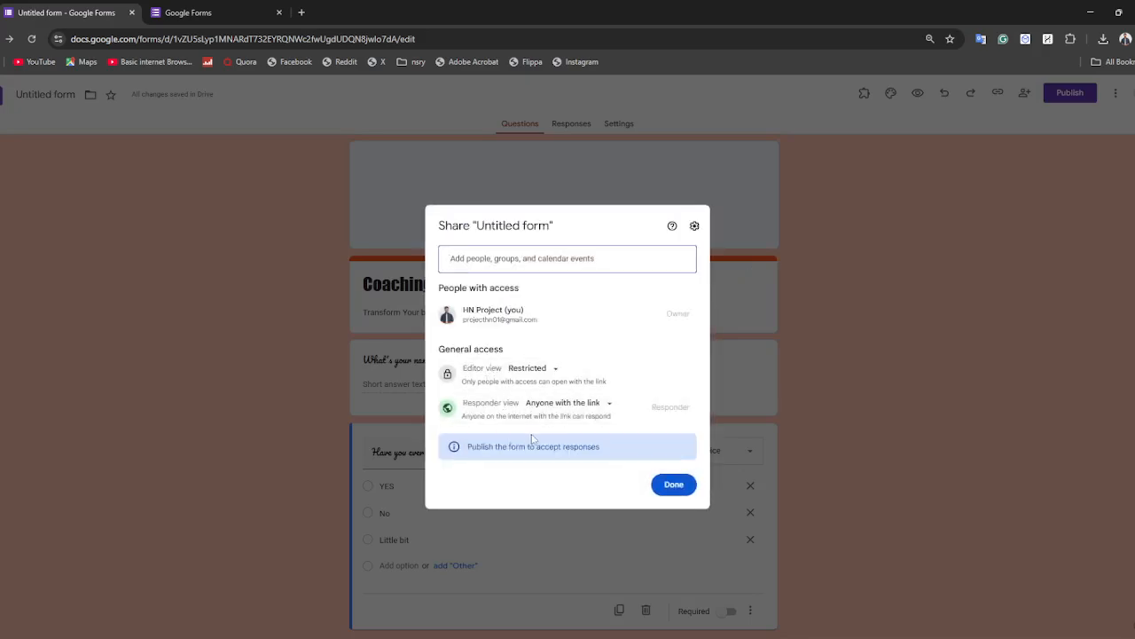
click(510, 376)
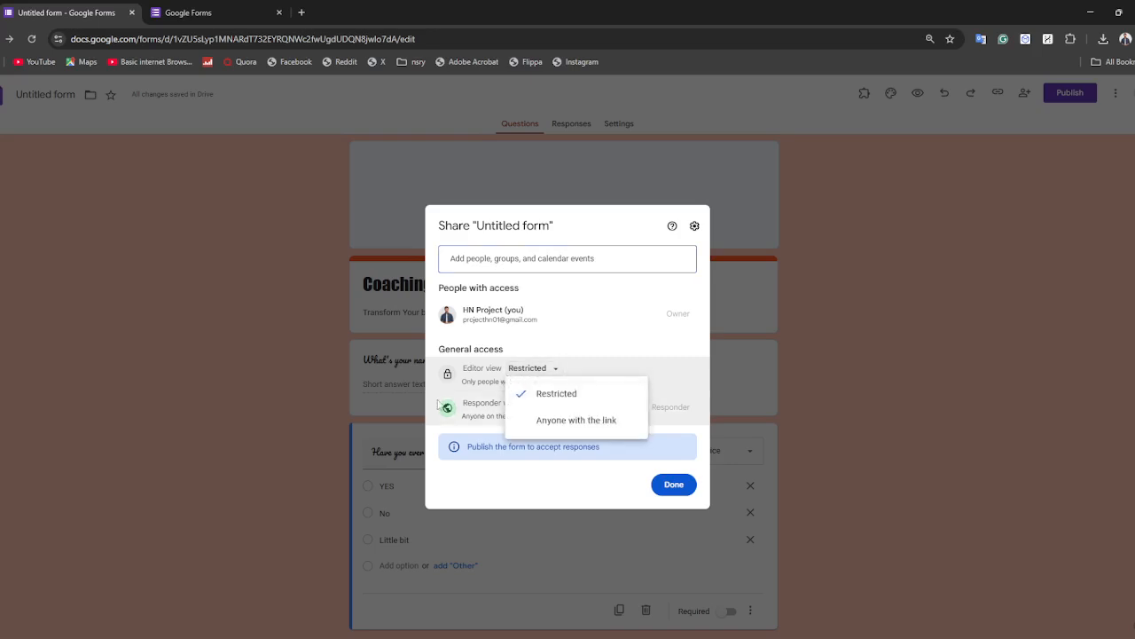
click(474, 379)
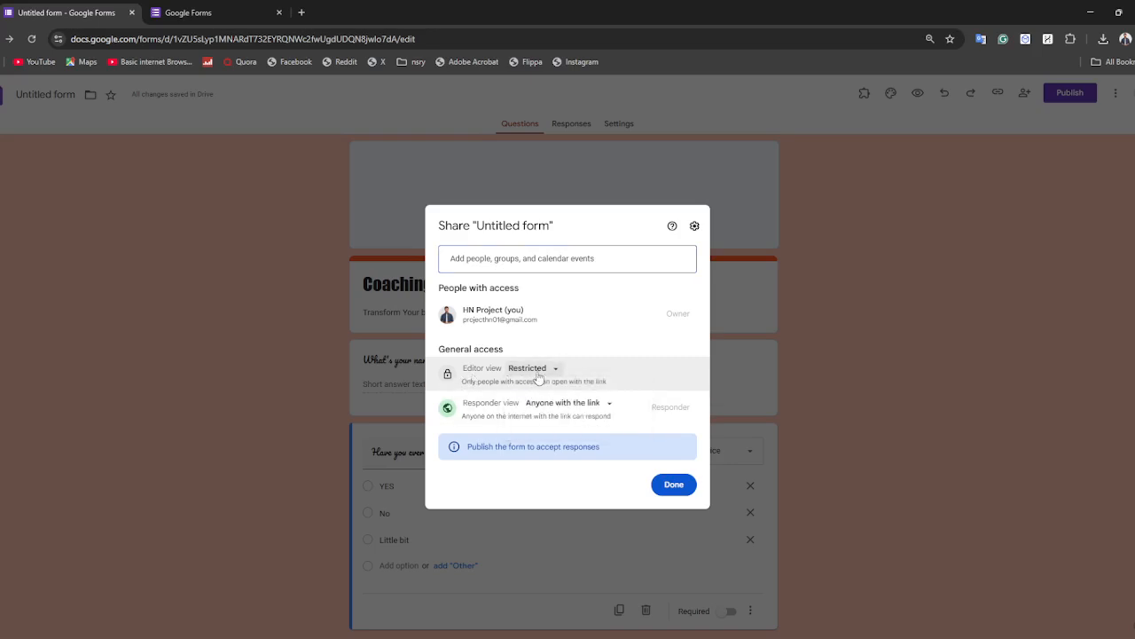
drag(463, 381, 537, 372)
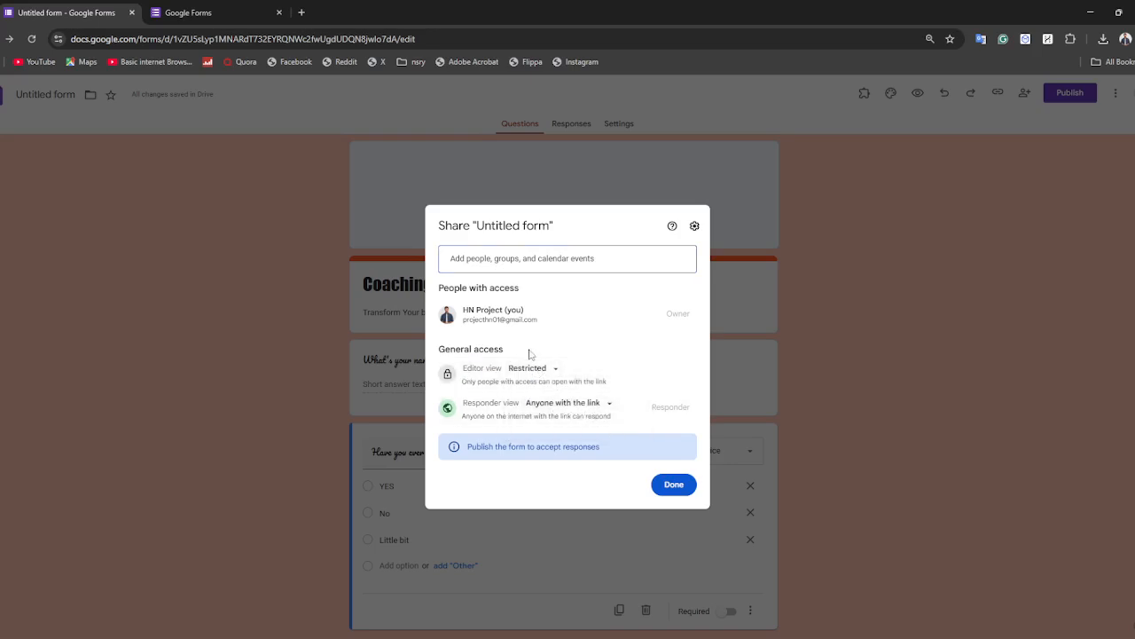
click(671, 488)
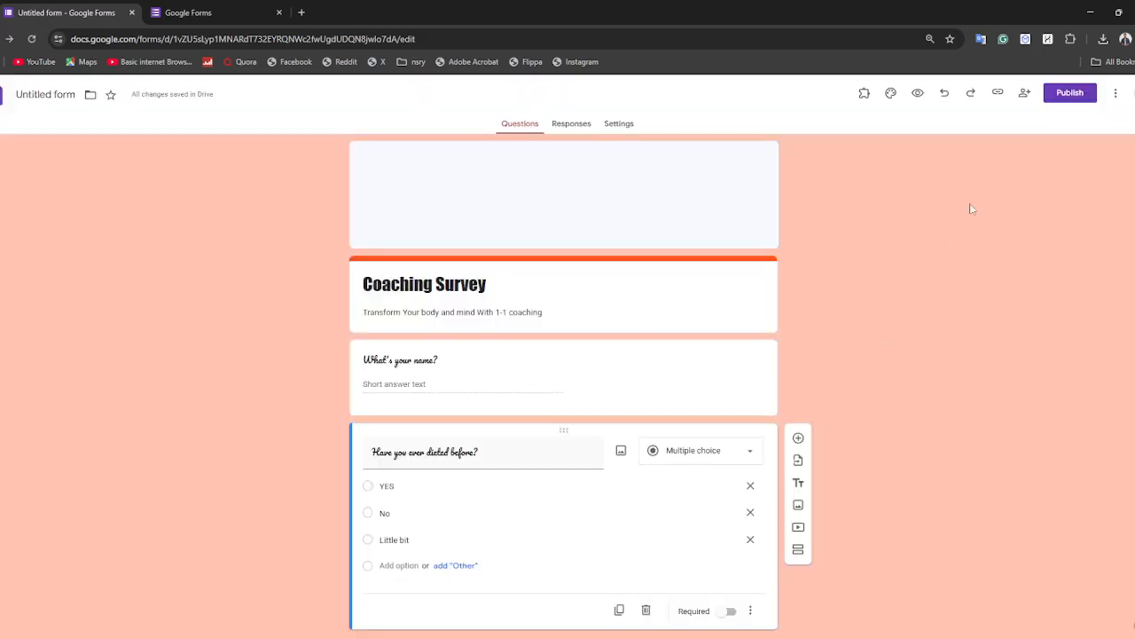
Step: Publish the form with anyone with the link as responders, and copy its unshortened responder link
click(1069, 94)
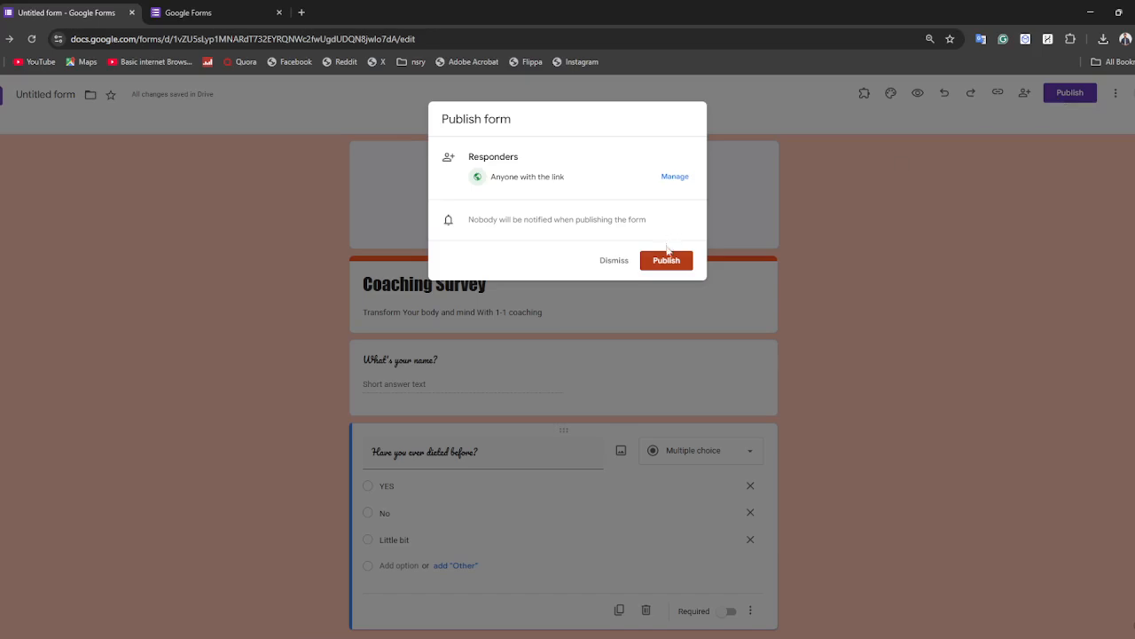
click(667, 258)
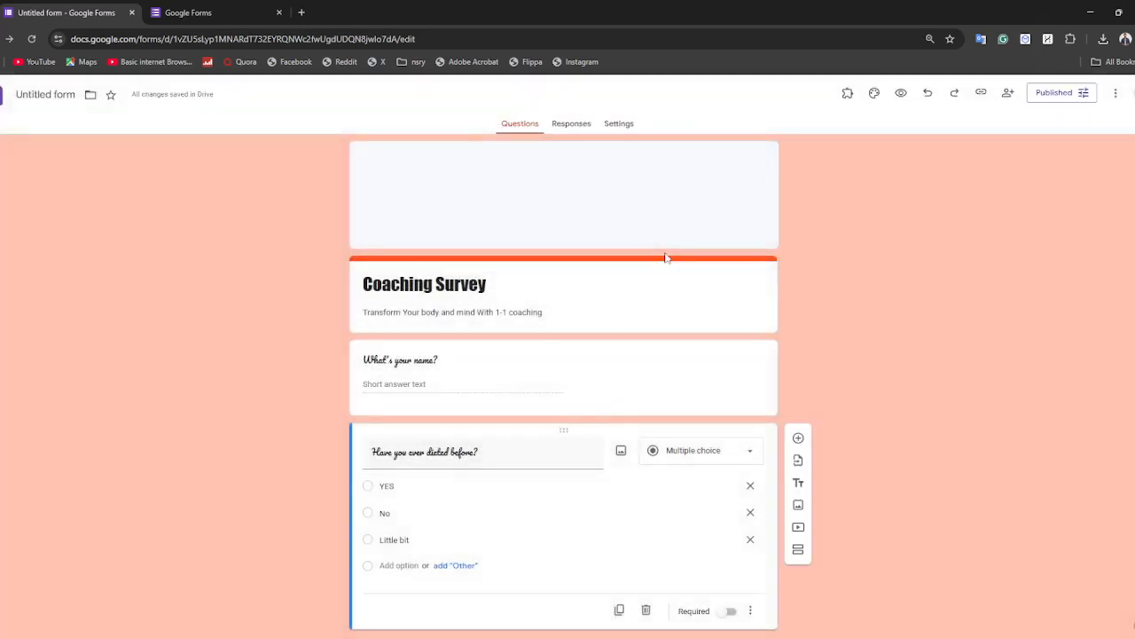
double_click(228, 39)
click(982, 93)
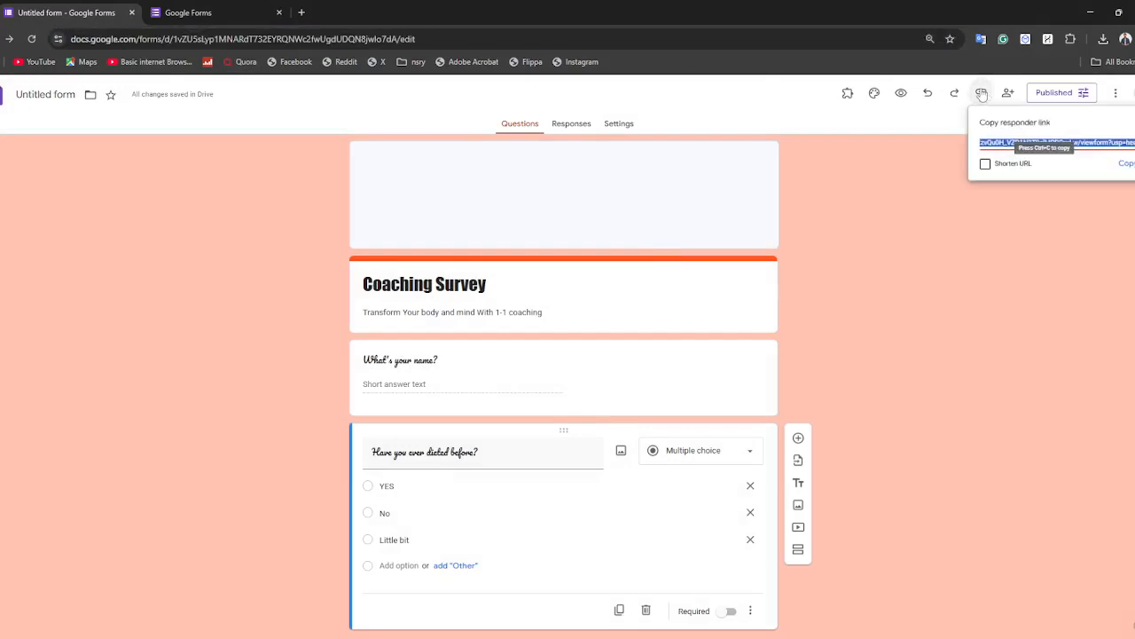
click(1125, 163)
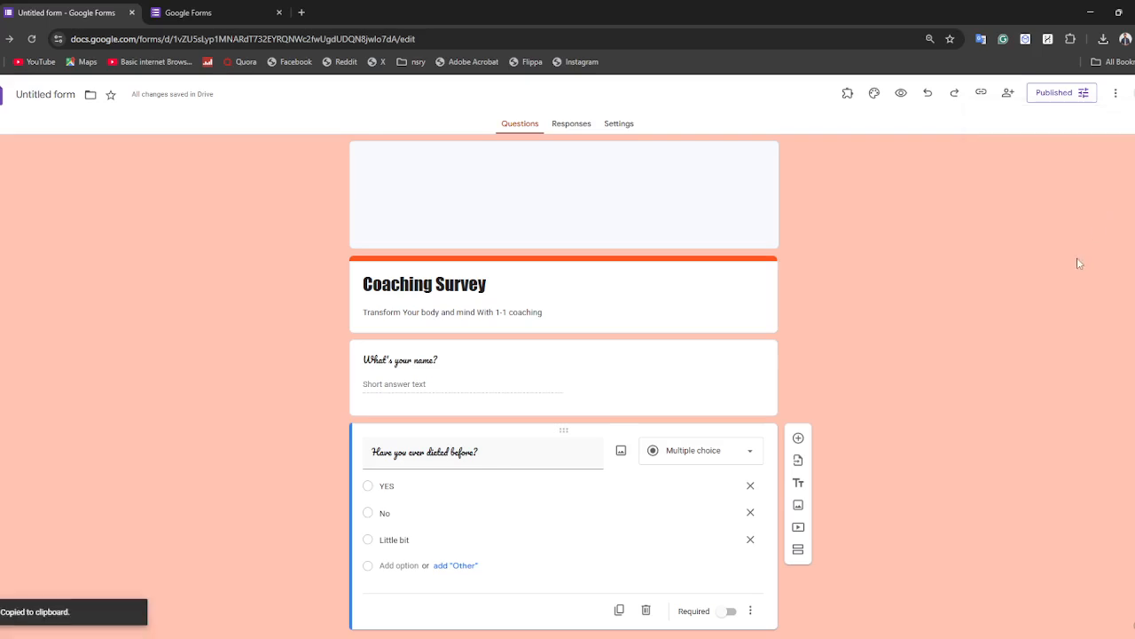